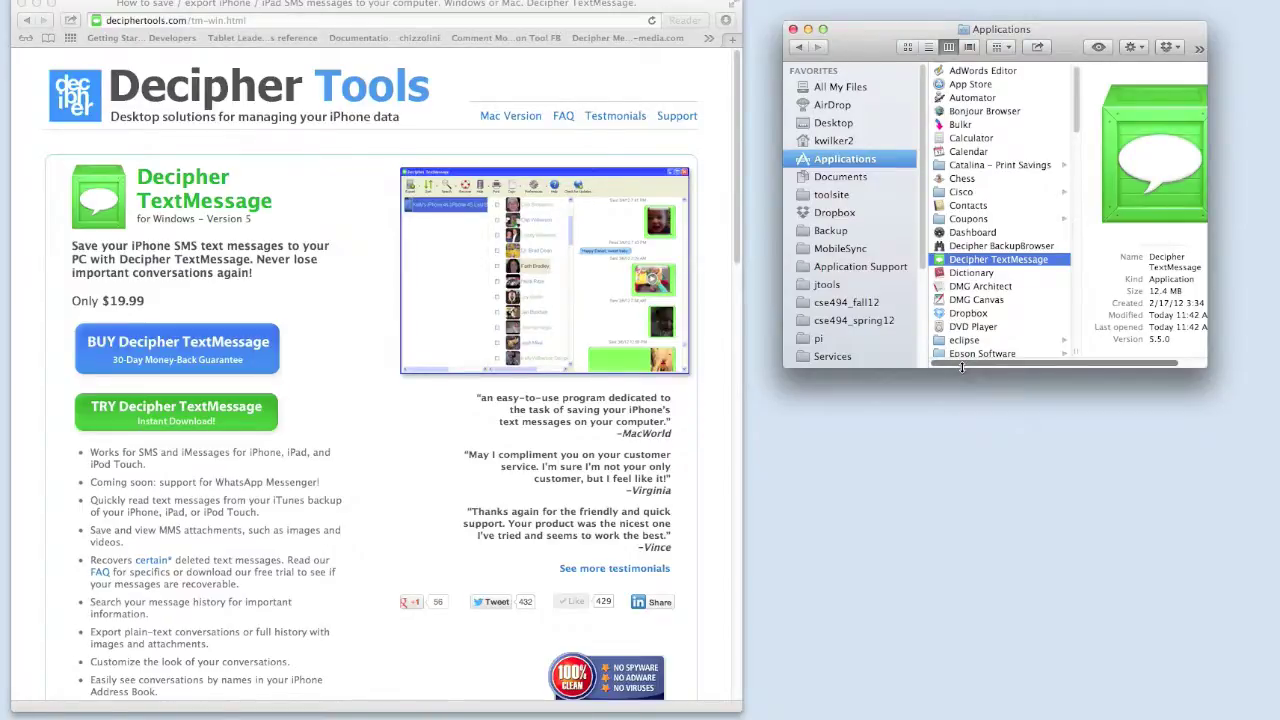
Step: Launch Decipher TextMessage from the Applications folder and review the log of loaded device backups
click(418, 379)
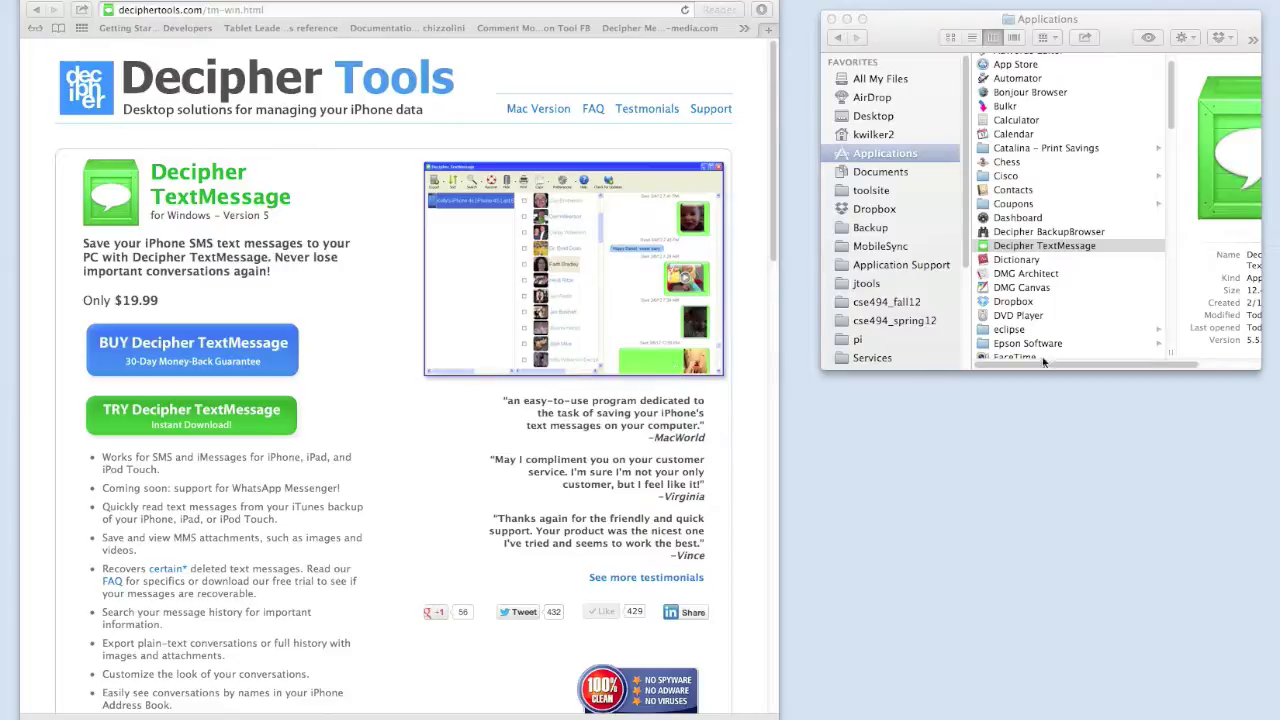
double_click(1075, 248)
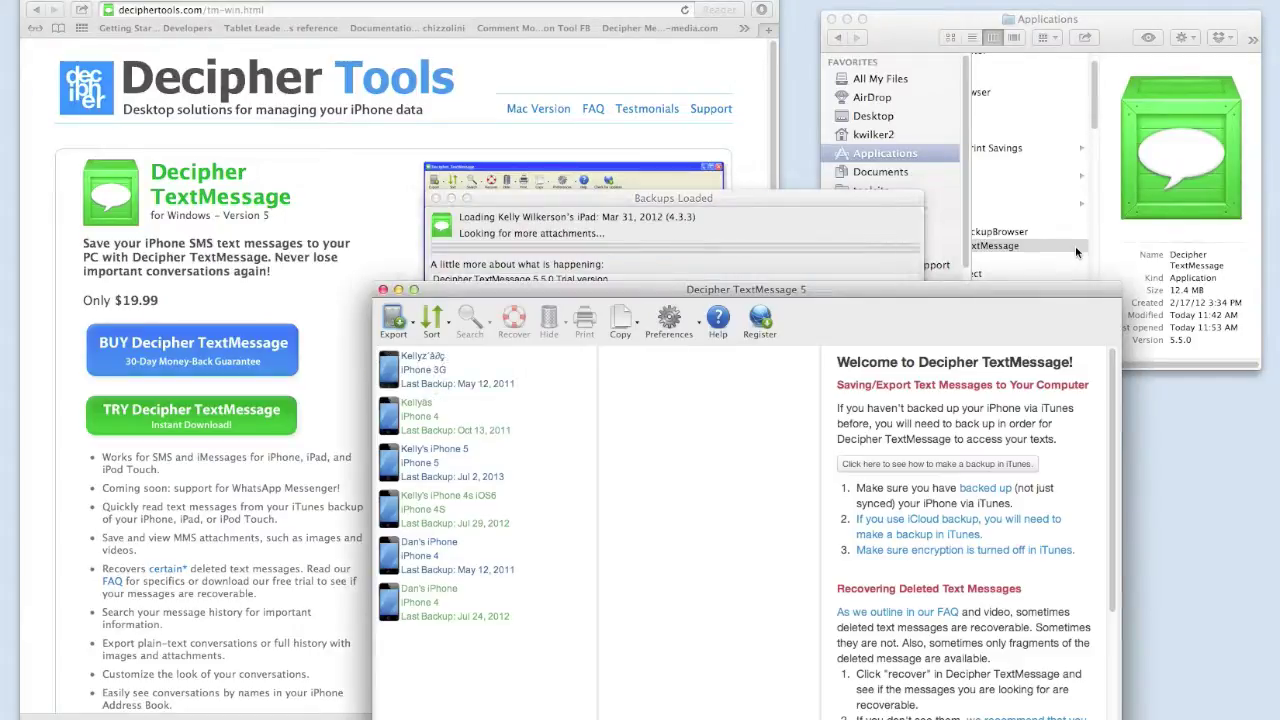
click(840, 230)
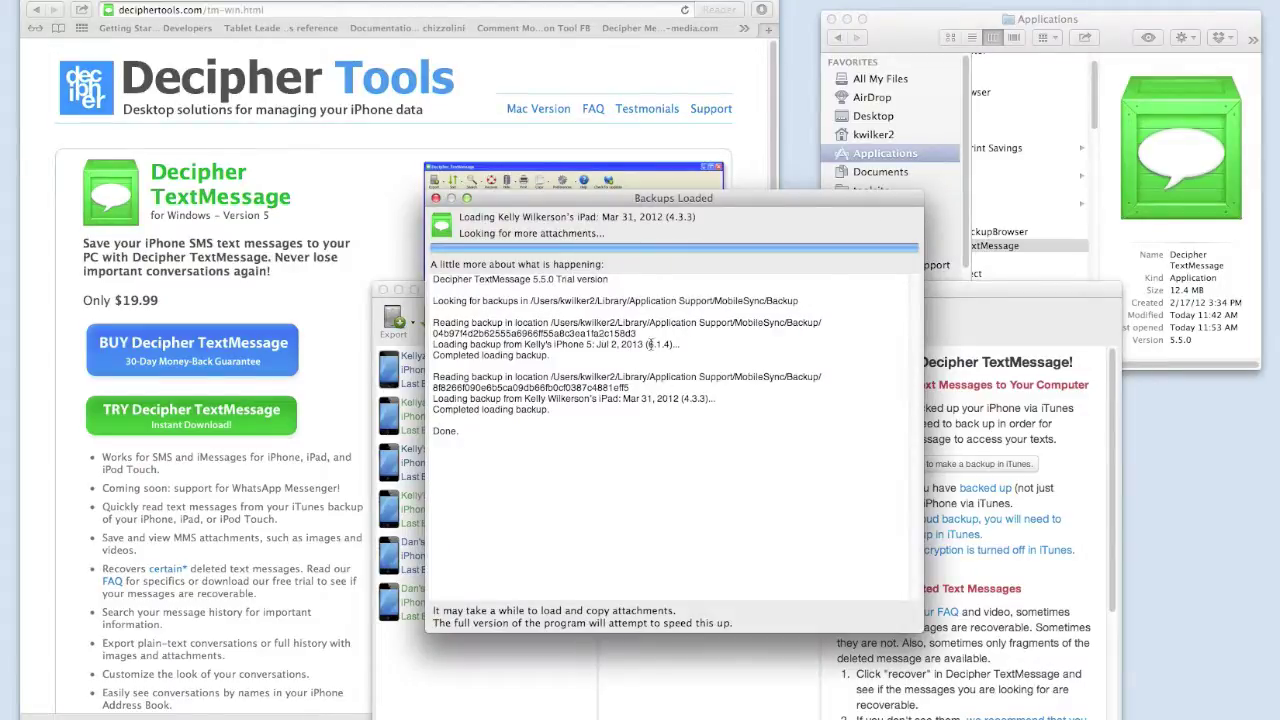
drag(680, 344, 434, 344)
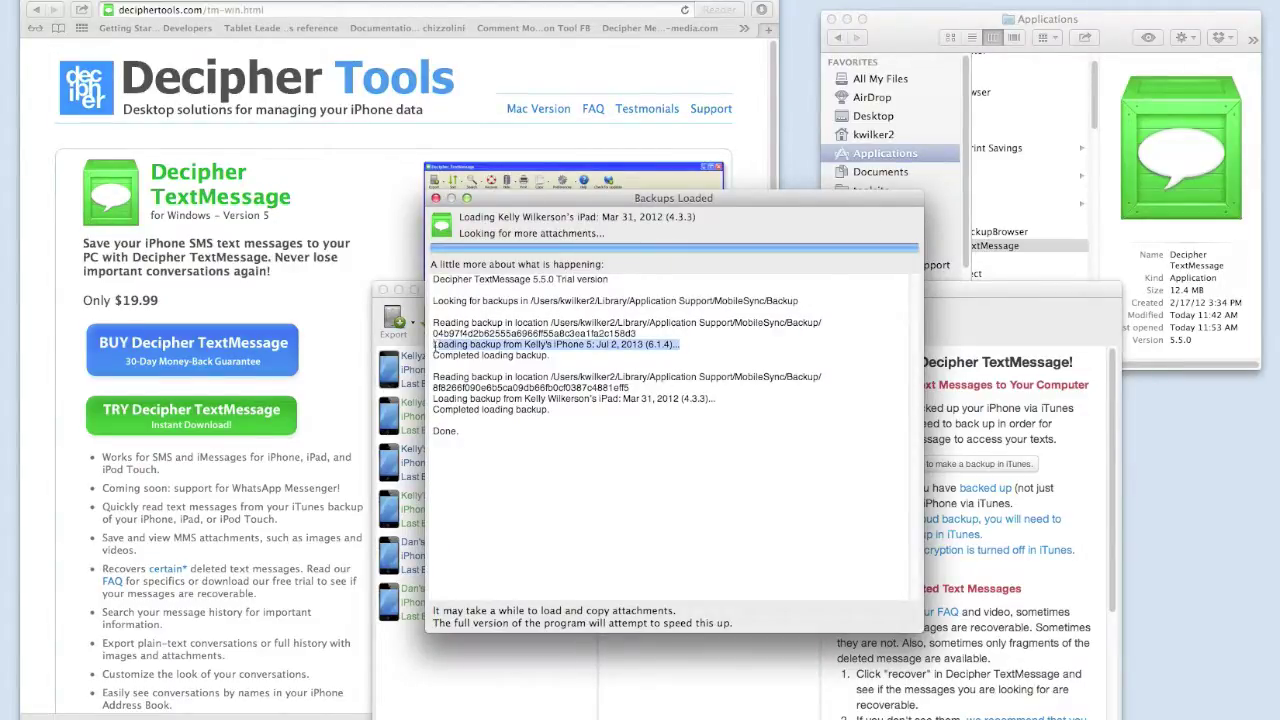
drag(433, 398, 723, 421)
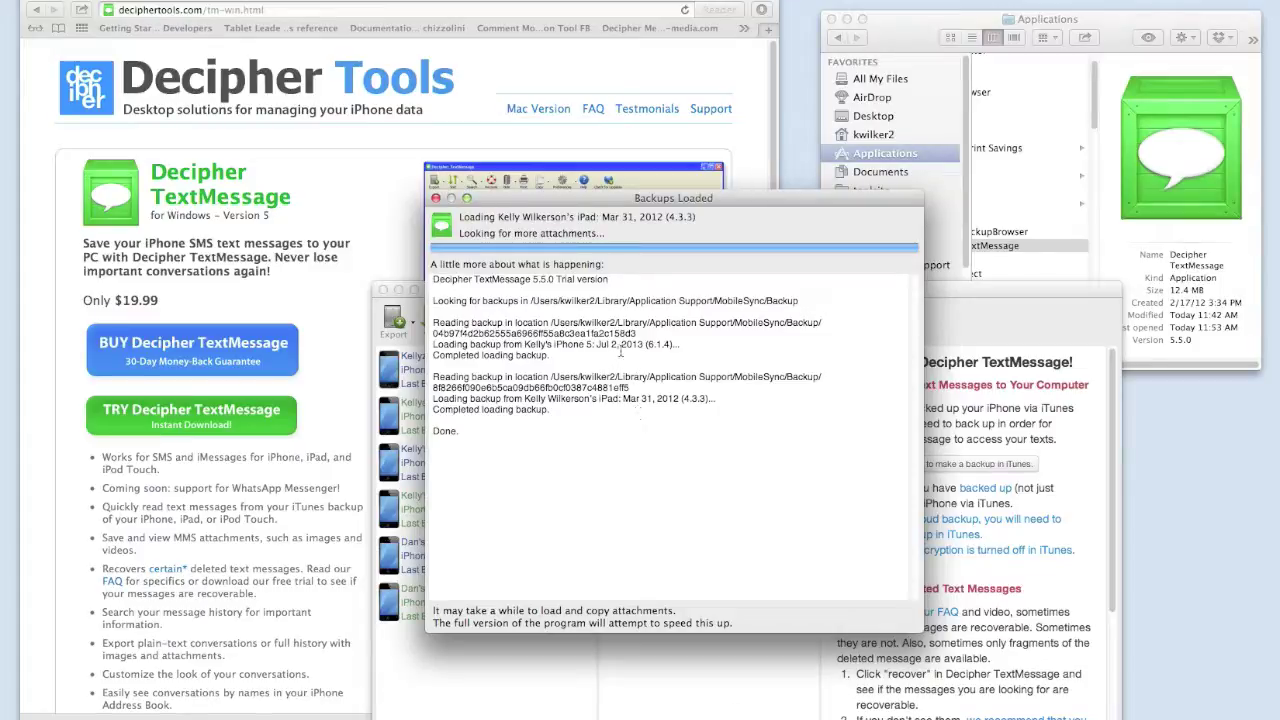
click(628, 659)
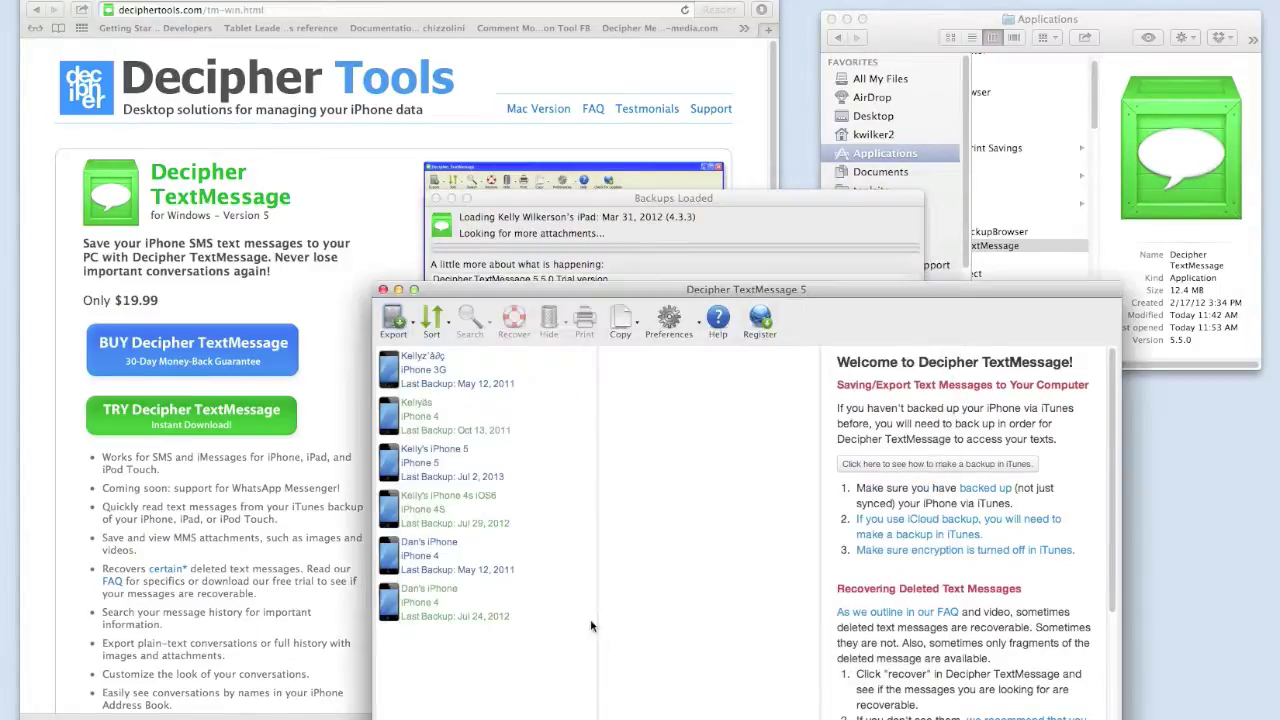
Step: Open a contact's conversation from the iPhone 5 backup of Jul 2, 2013 and sort its messages newest first
click(446, 484)
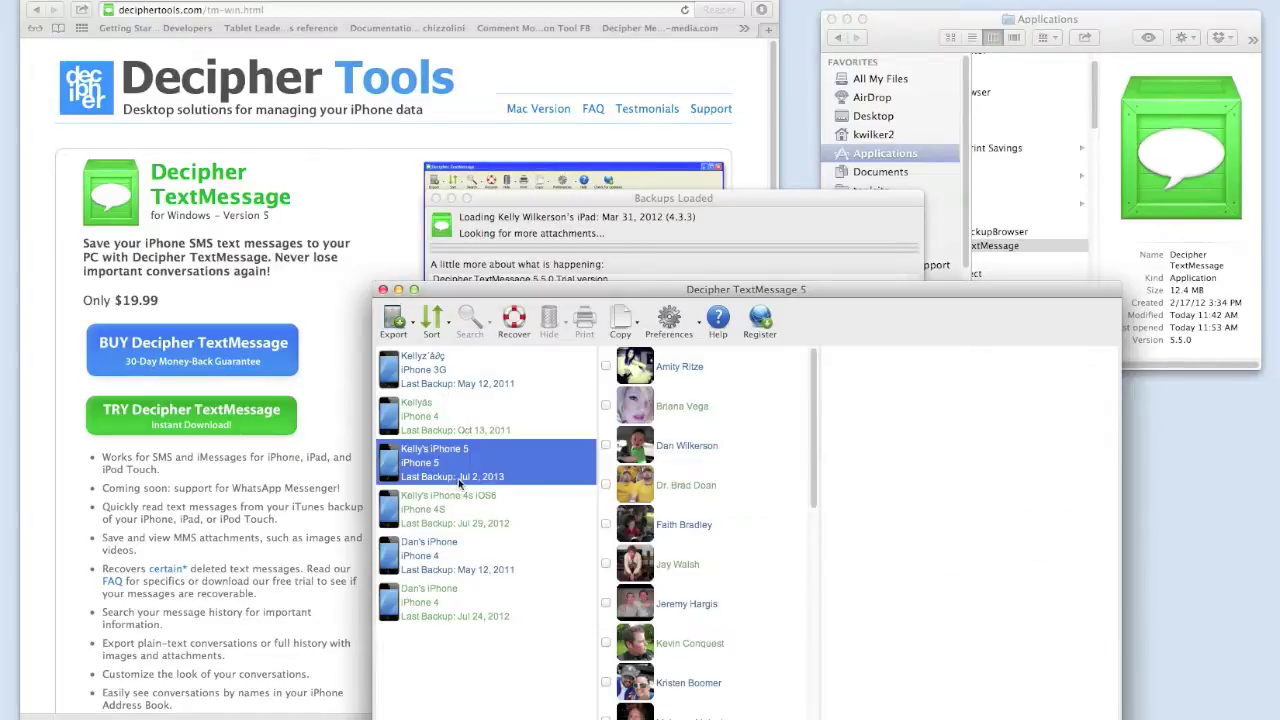
click(649, 533)
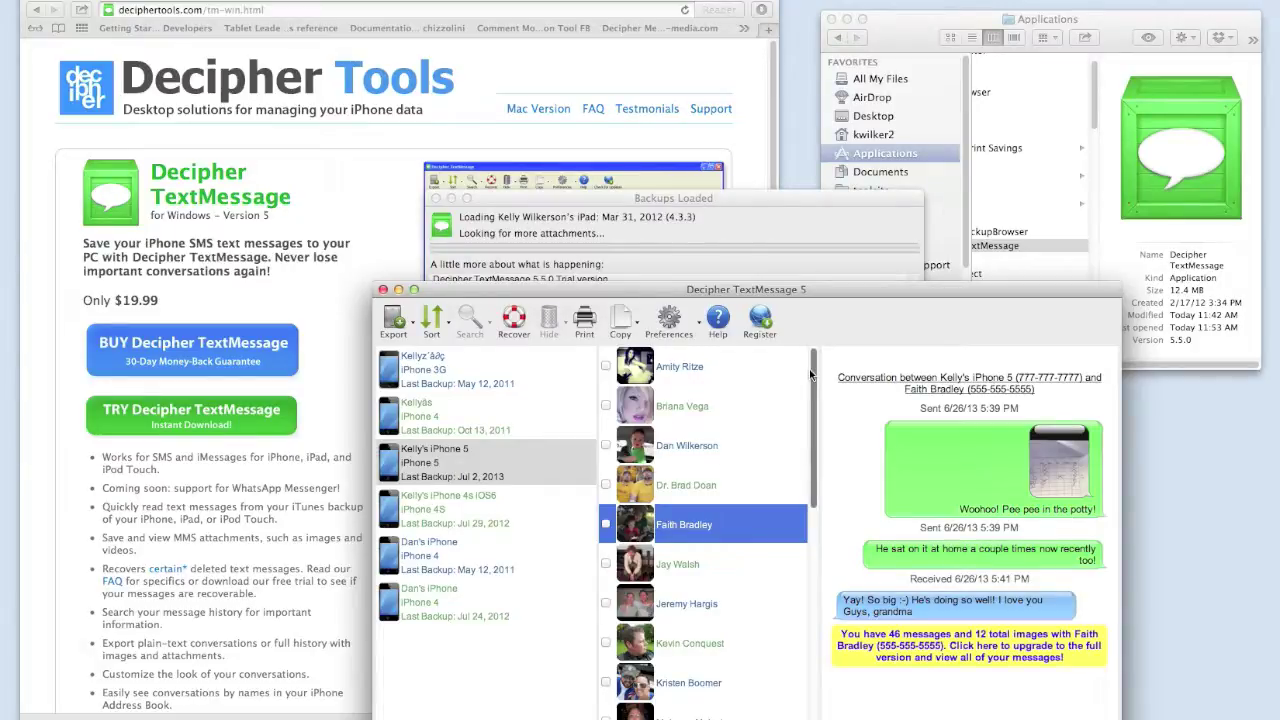
click(436, 326)
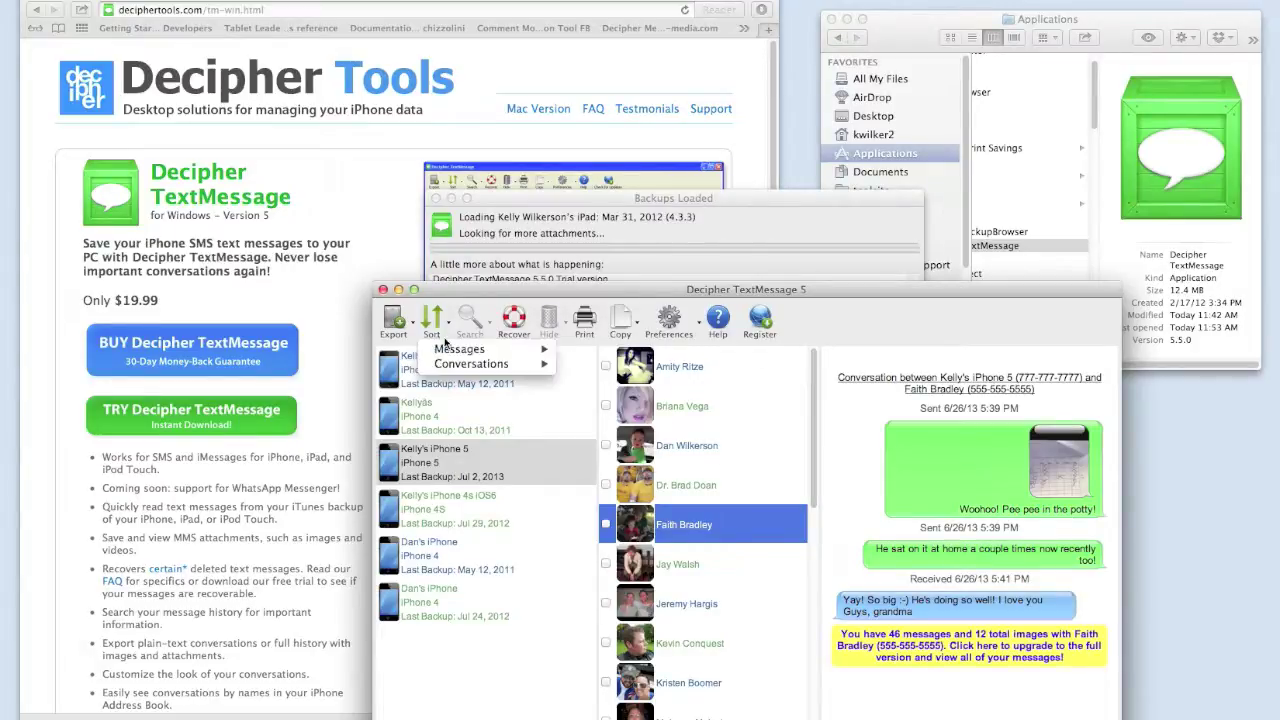
mouse_move(460, 349)
click(602, 343)
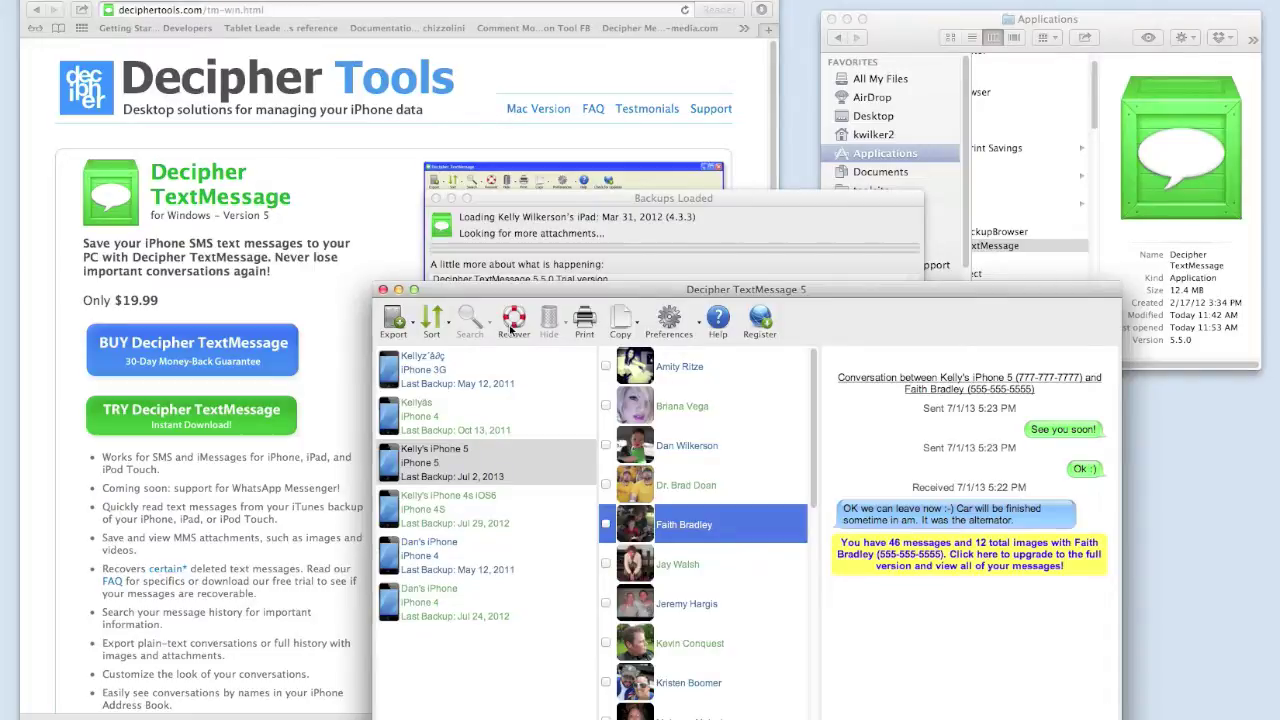
Step: Close Decipher TextMessage, then back up the connected iPhone 5 to this computer in iTunes and stop the purchase transfer that follows
click(382, 289)
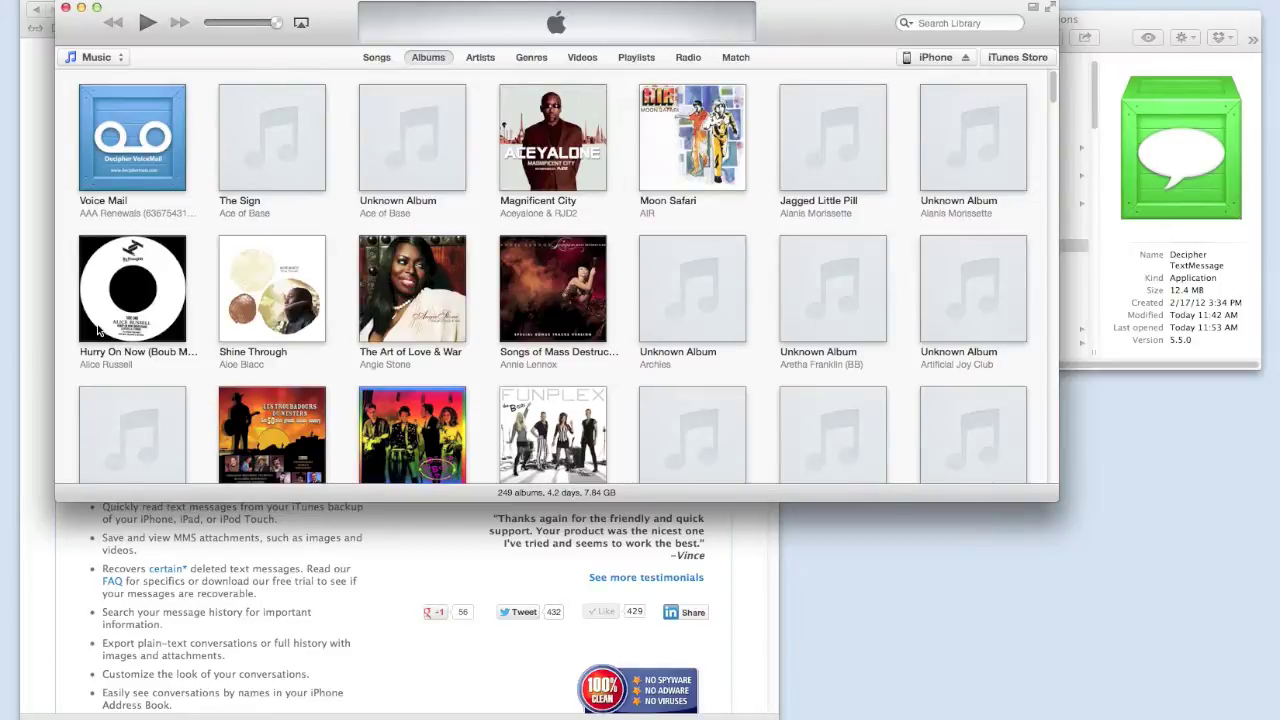
click(913, 59)
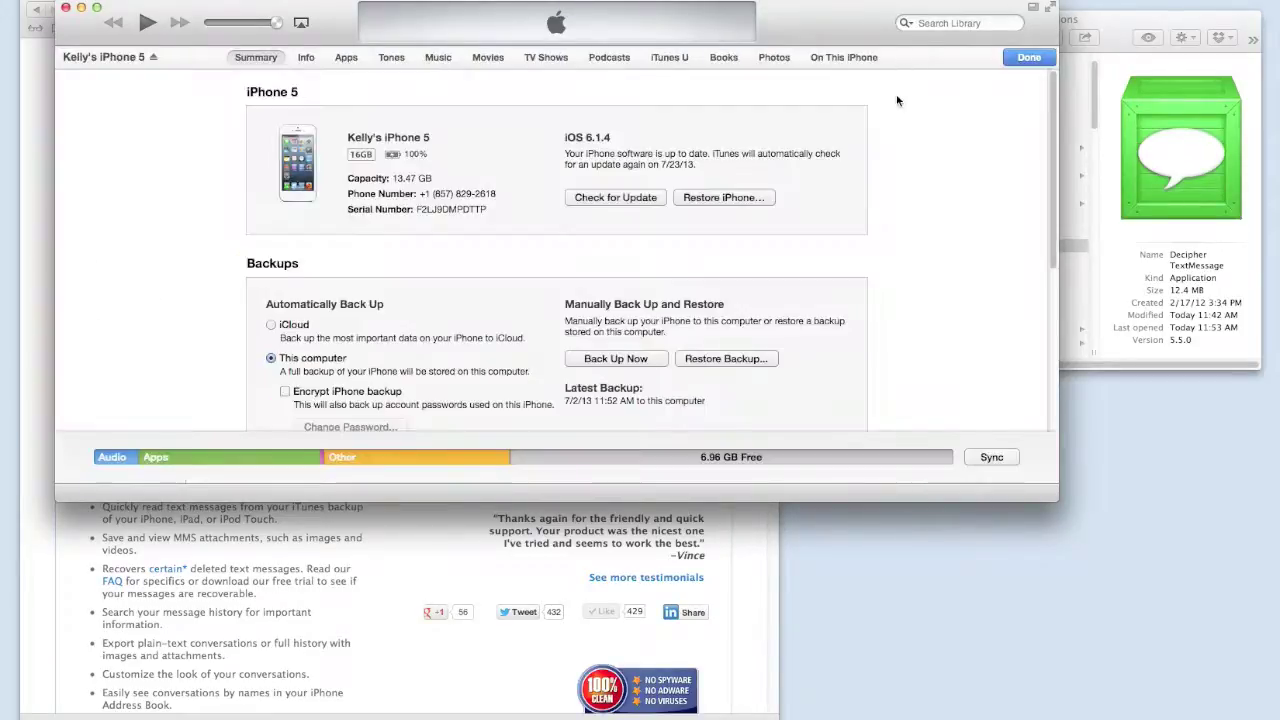
scroll(895, 101, down, 2)
scroll(895, 101, down, 3)
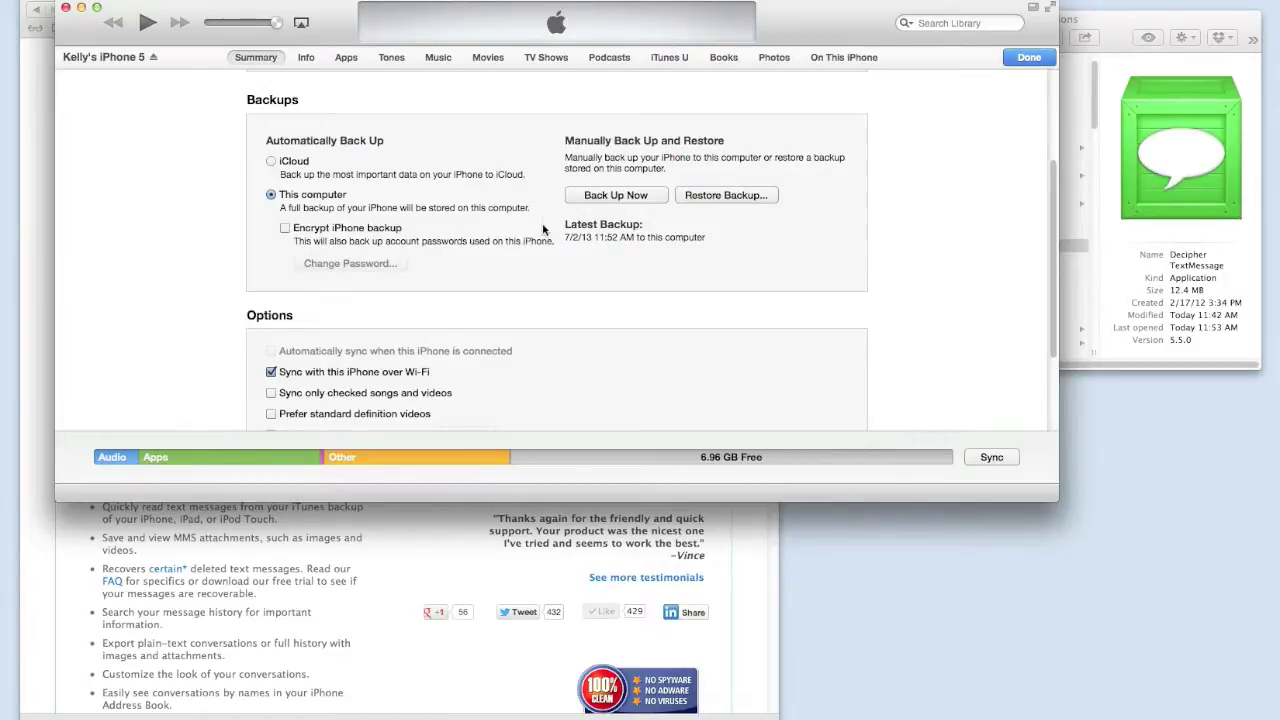
click(592, 196)
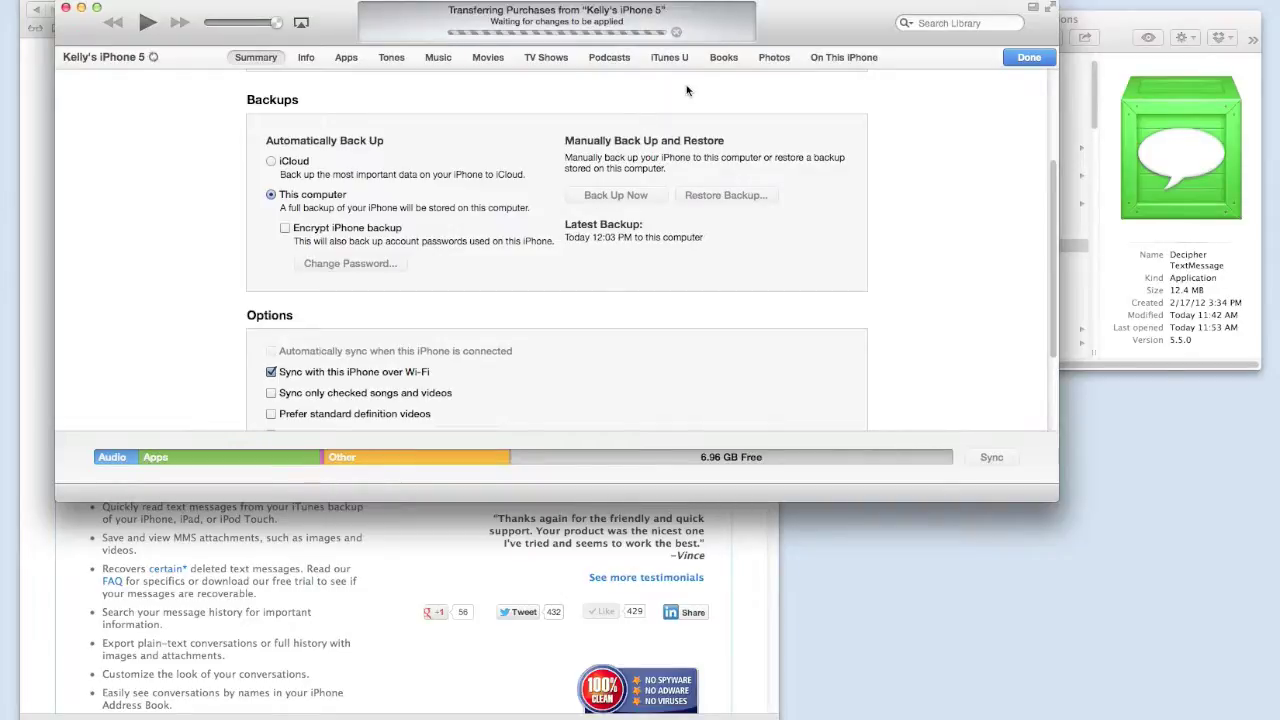
click(677, 34)
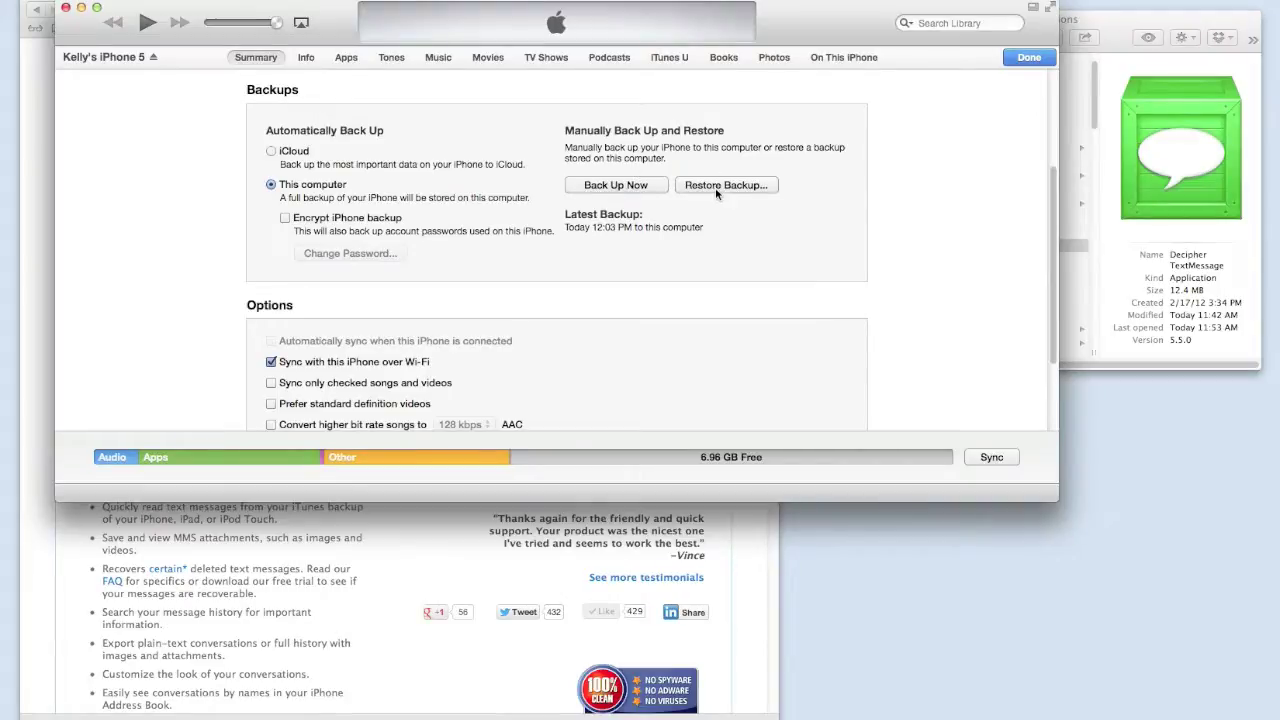
Step: Hide iTunes, relaunch Decipher TextMessage from the Applications folder and check the new iPhone 5 backup's date in the loading log
key(super+h)
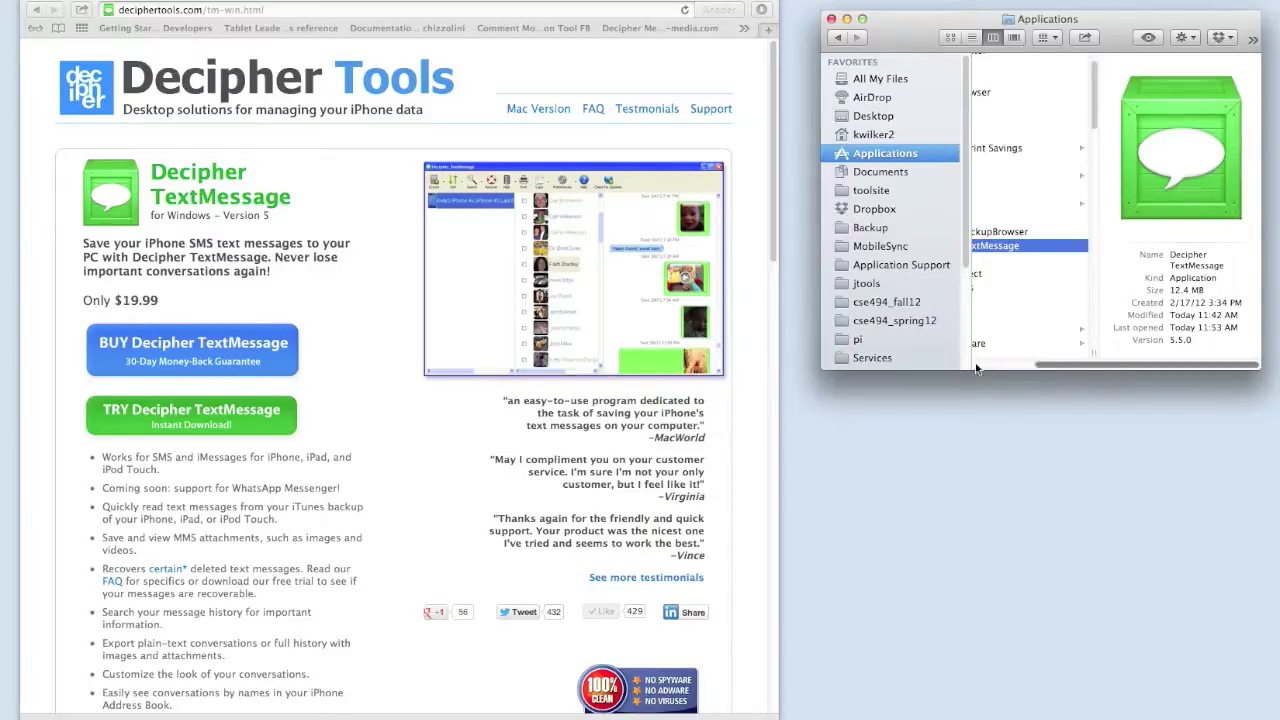
scroll(1000, 360, left, 5)
scroll(1075, 246, right, 5)
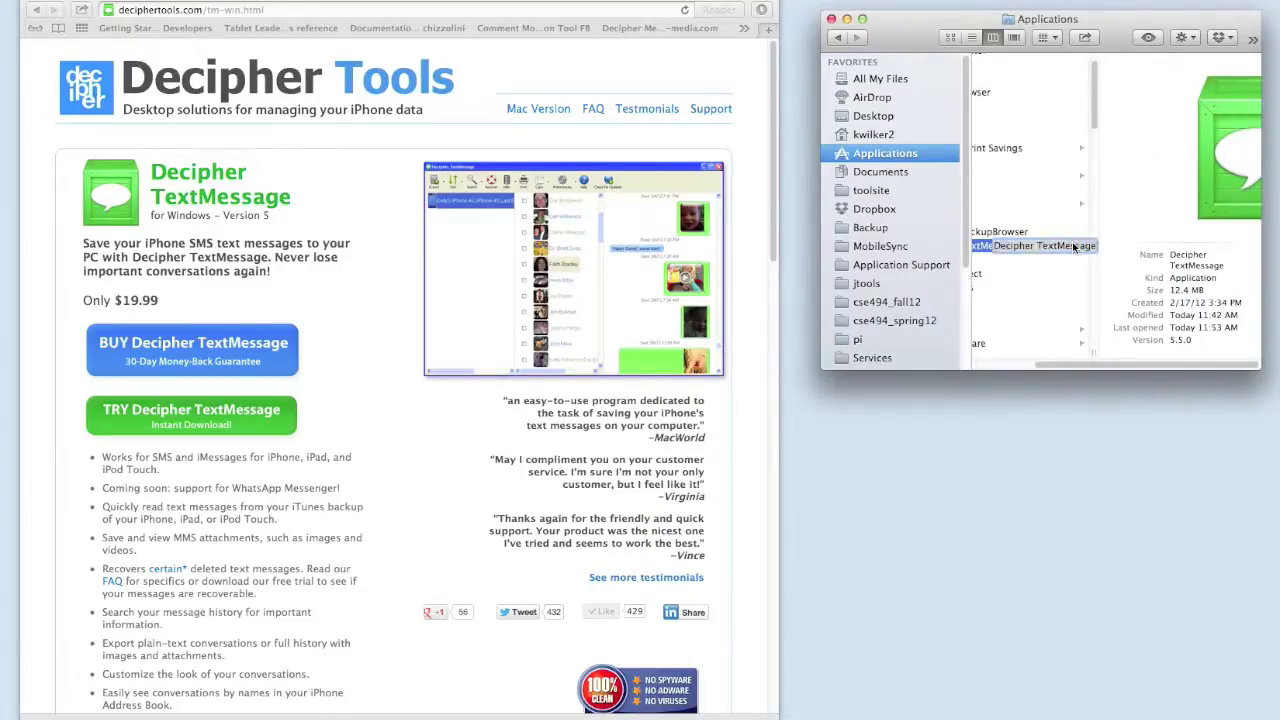
double_click(1075, 246)
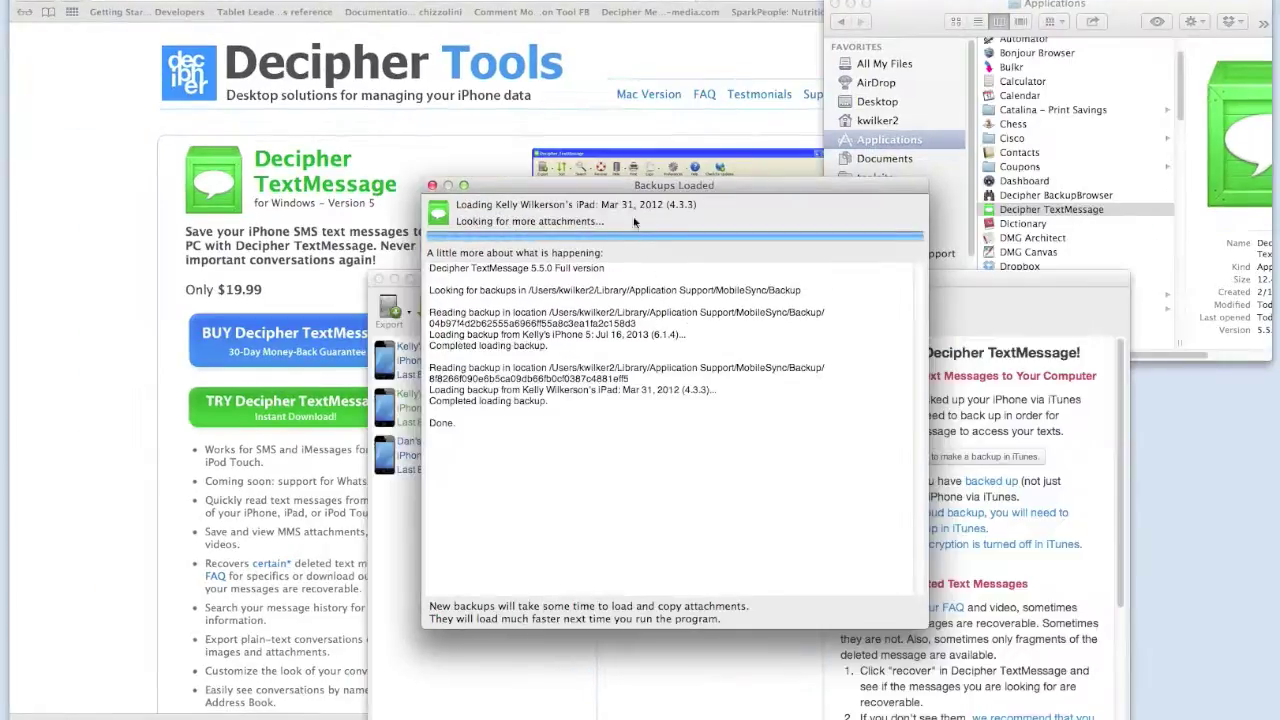
drag(697, 335, 502, 335)
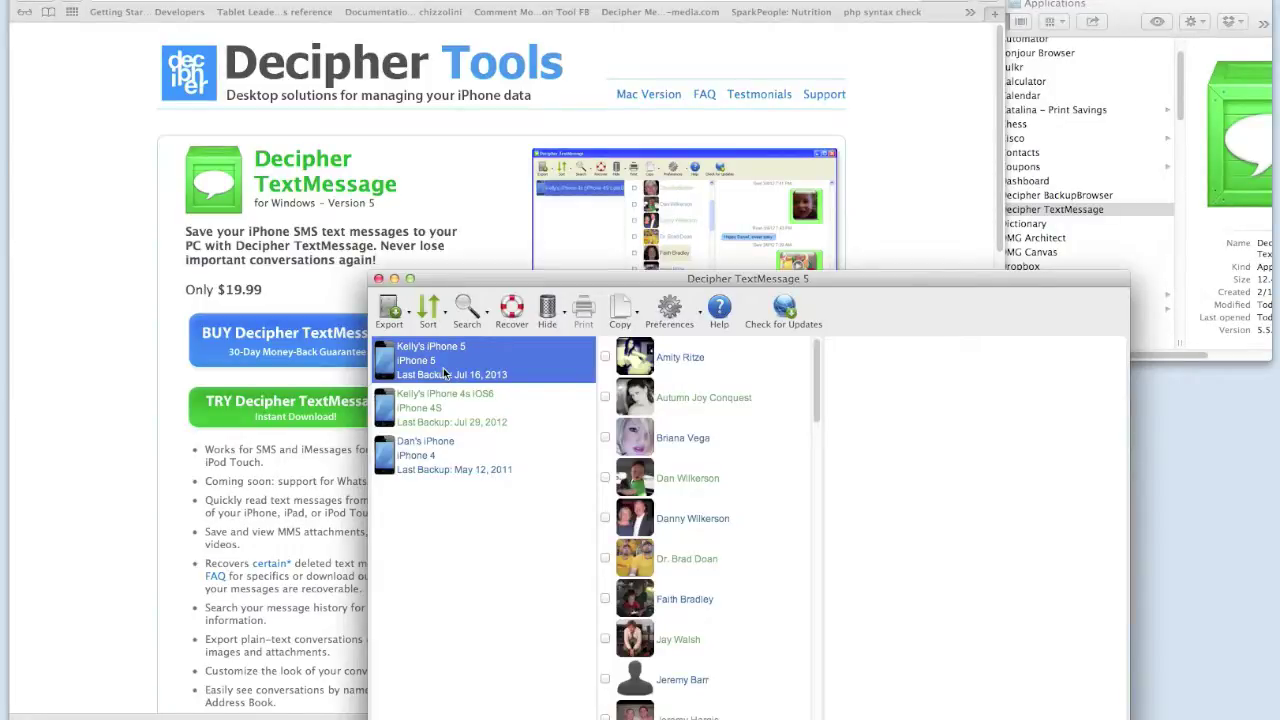
Step: Run Recover on the iPhone 5 backup of Jul 16, 2013 and keep the results list at 50 entries
click(512, 312)
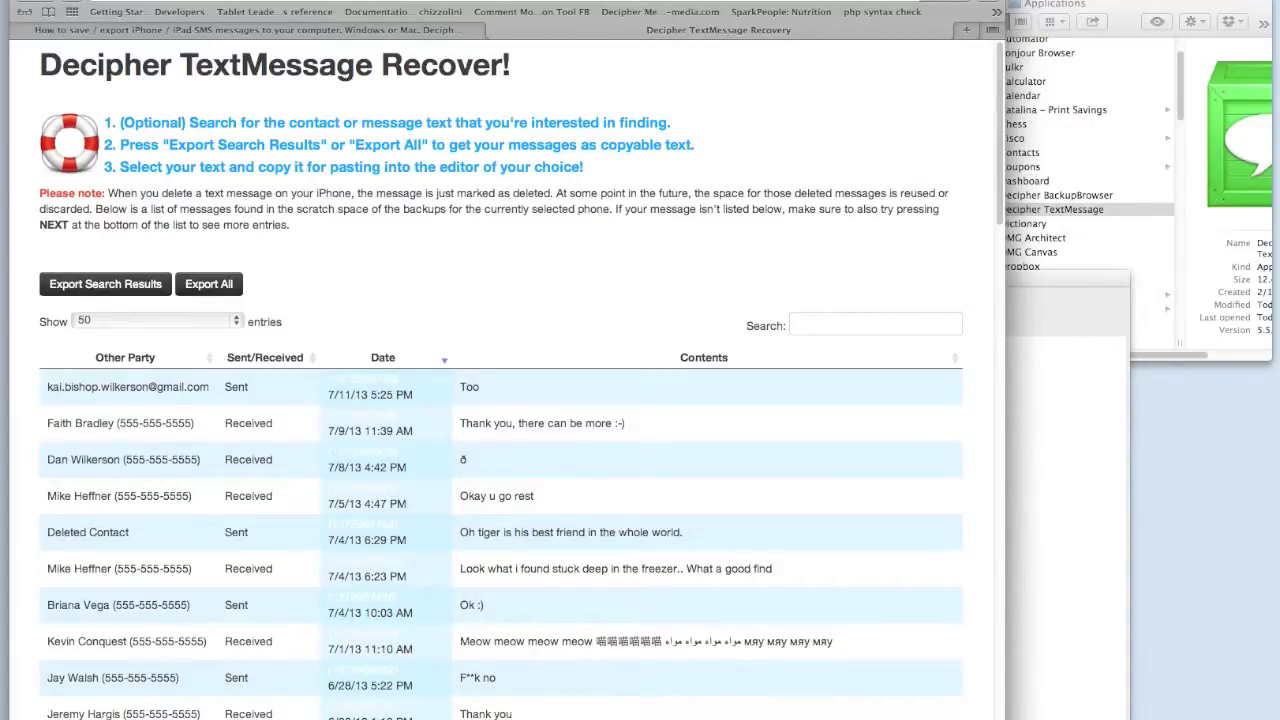
click(157, 329)
click(157, 325)
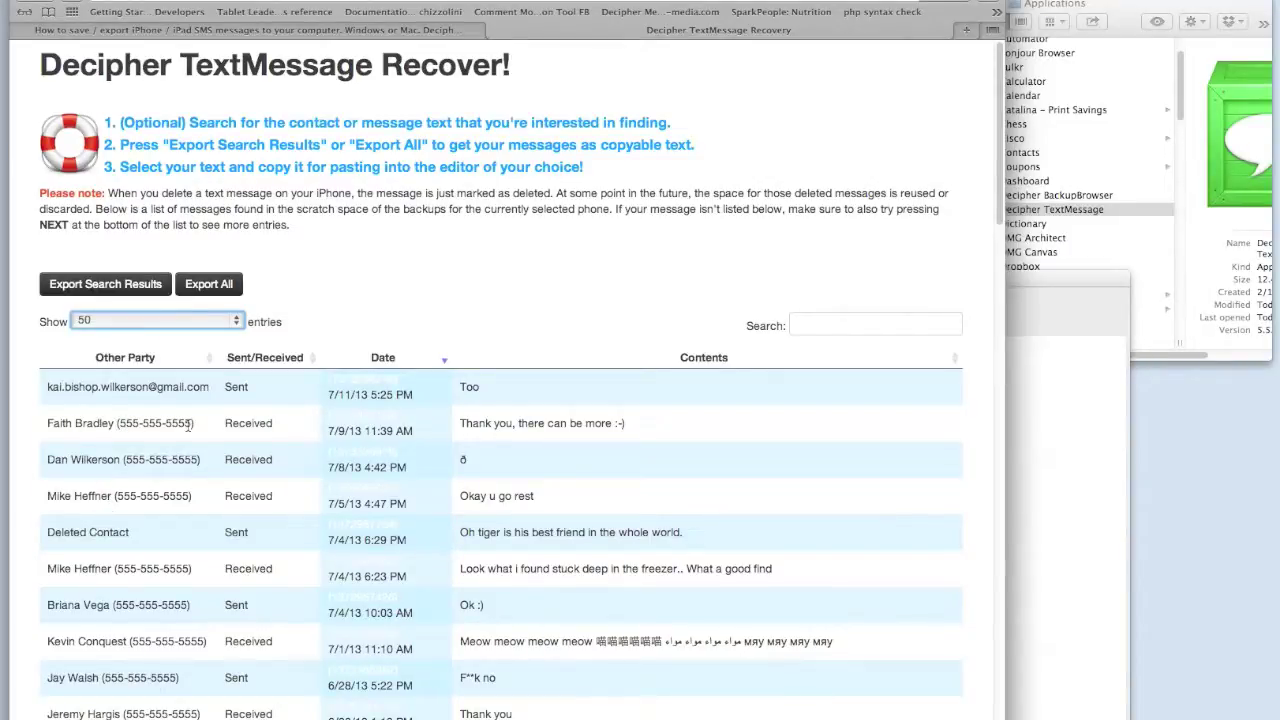
Step: Examine the recovered messages list, including the entries from deleted contacts in the Other Party column
scroll(181, 468, down, 1)
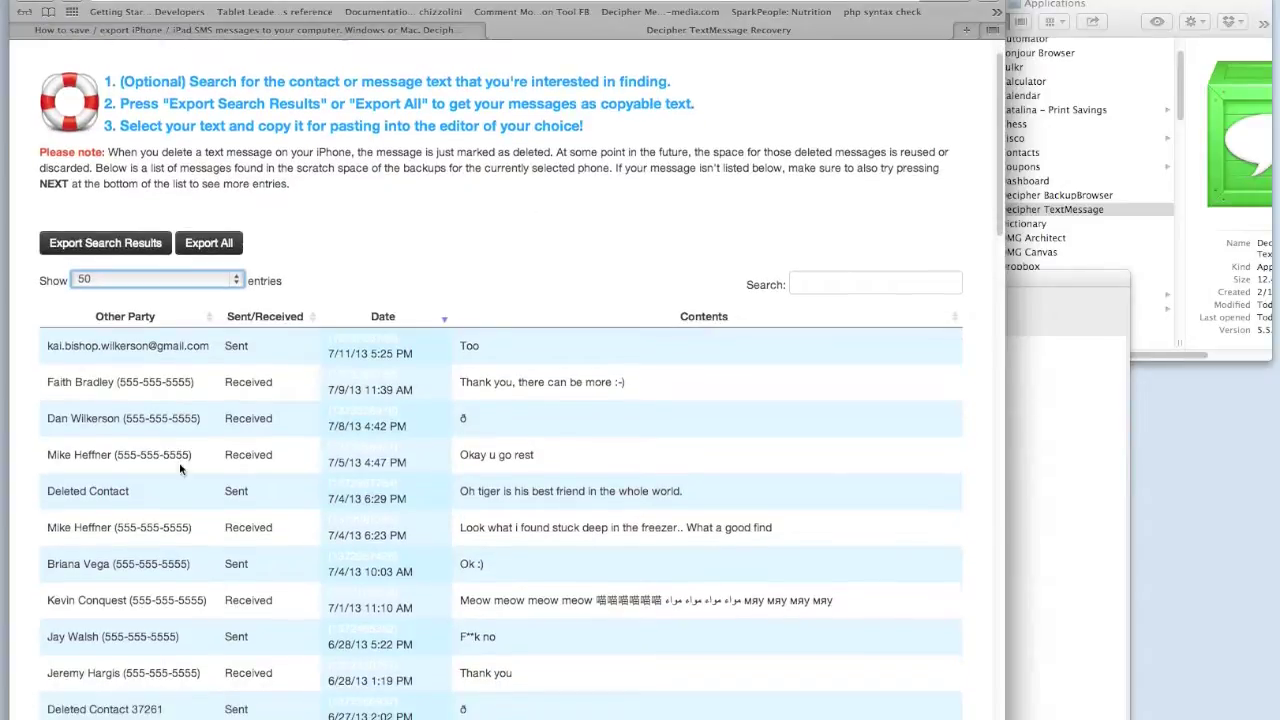
drag(145, 497, 64, 488)
click(130, 499)
scroll(130, 499, down, 3)
scroll(162, 600, down, 10)
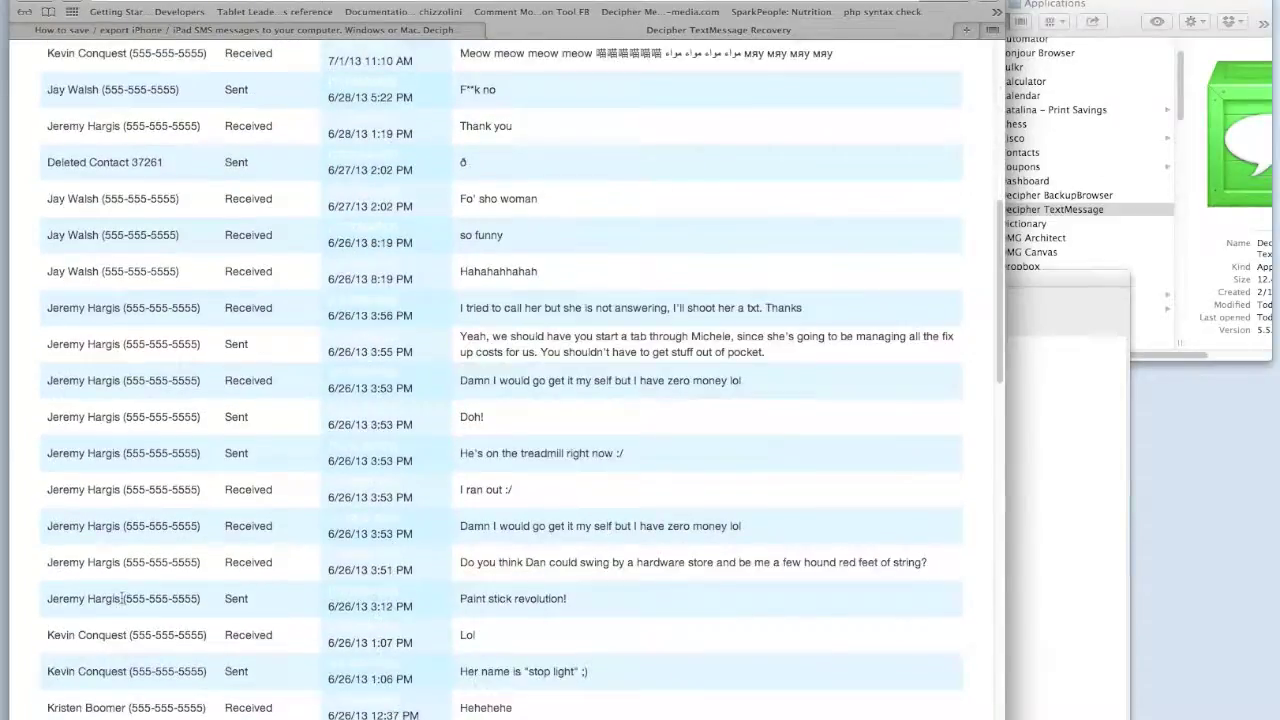
scroll(122, 598, down, 6)
scroll(800, 342, up, 20)
Step: Filter the recovered messages by "Deleted" and clear the filter
click(805, 325)
text(Deleted)
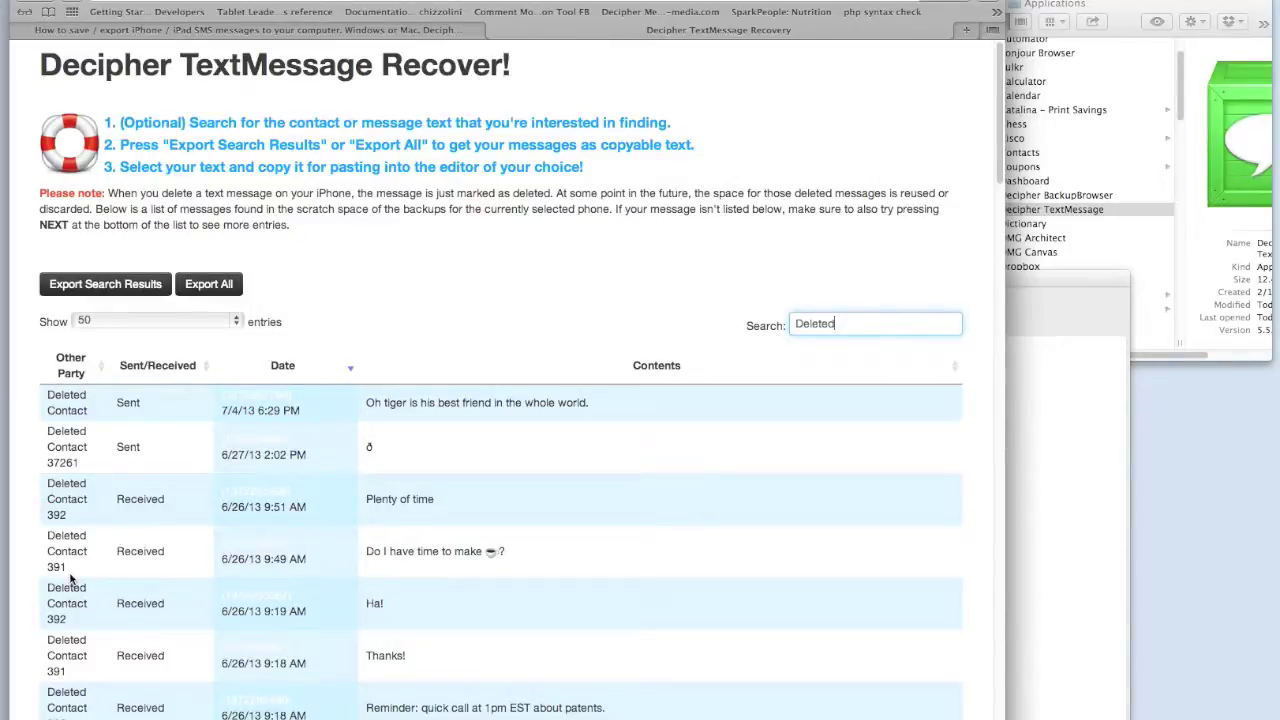
double_click(817, 323)
key(BackSpace)
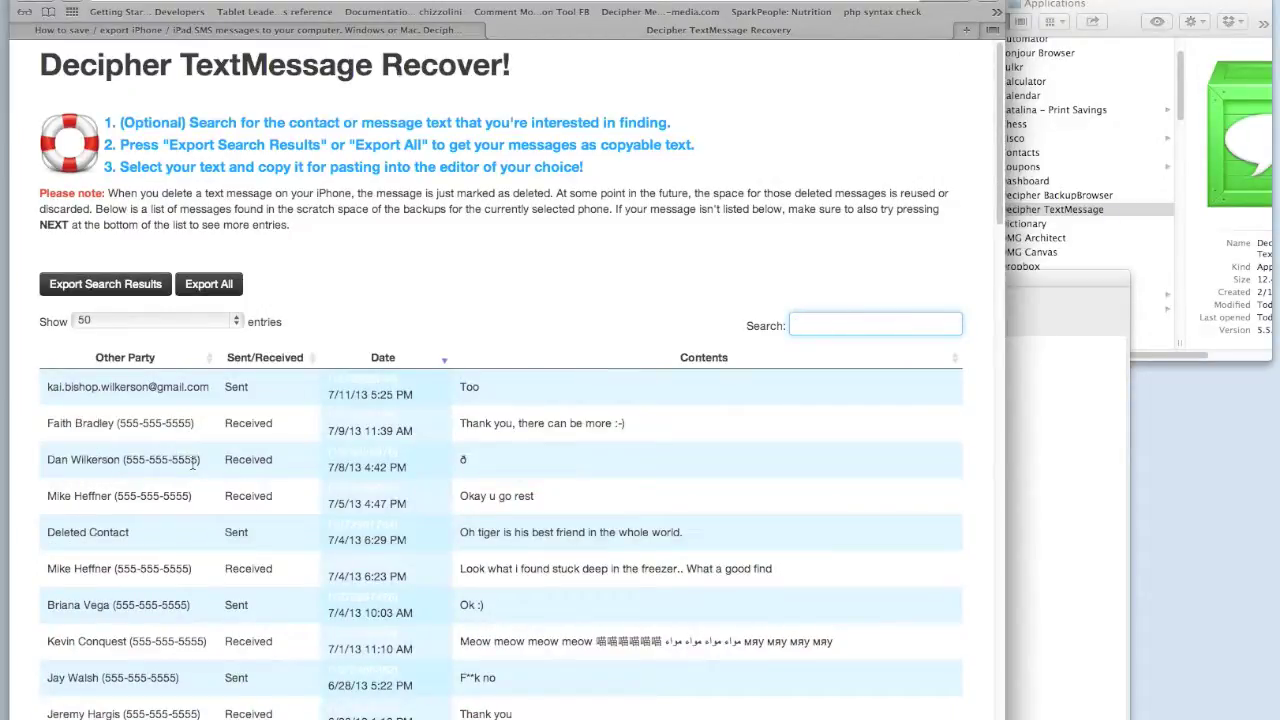
Step: Search again for "Deleted", inspect the deleted-contact labels under Other Party, and clear the search
text(Deleted)
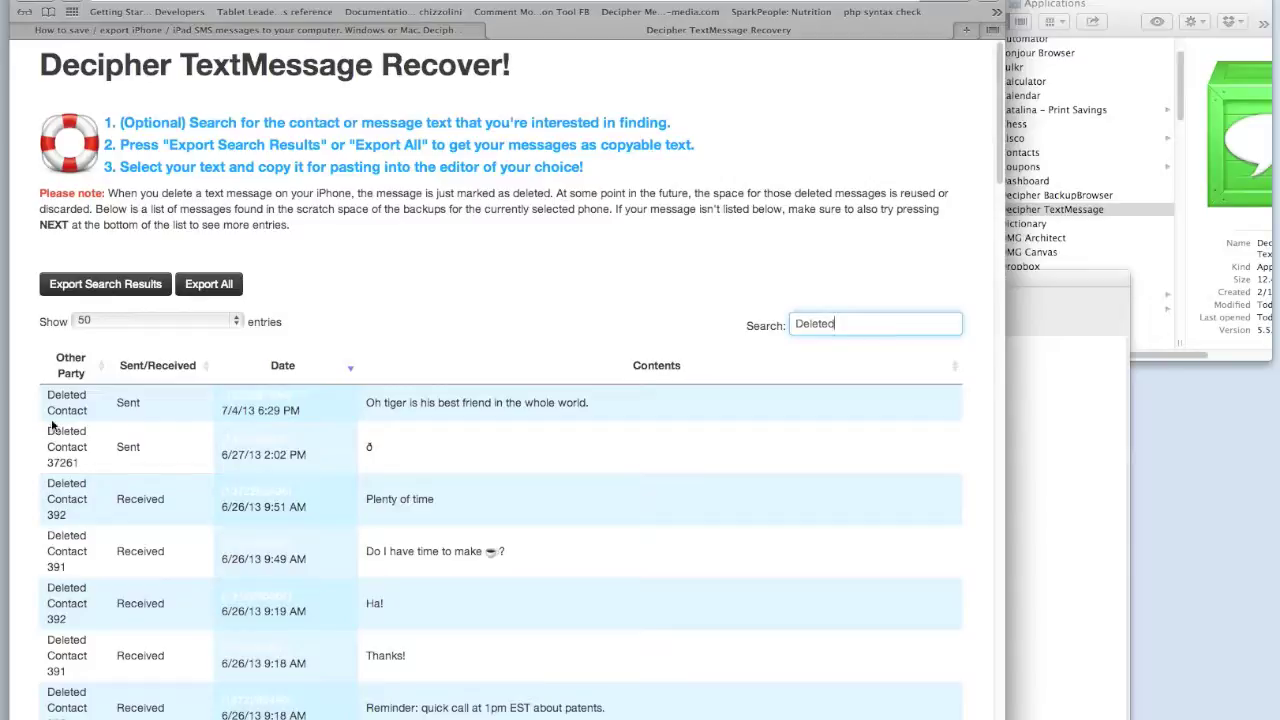
drag(48, 410, 88, 411)
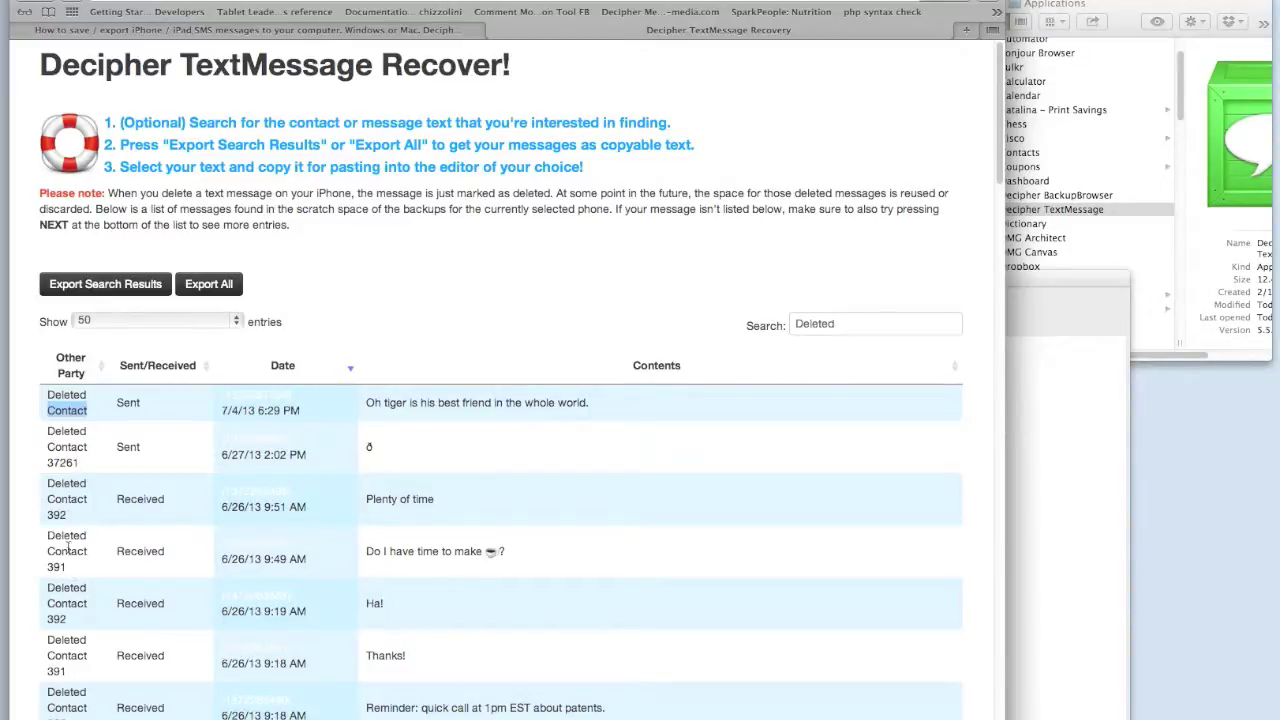
triple_click(60, 548)
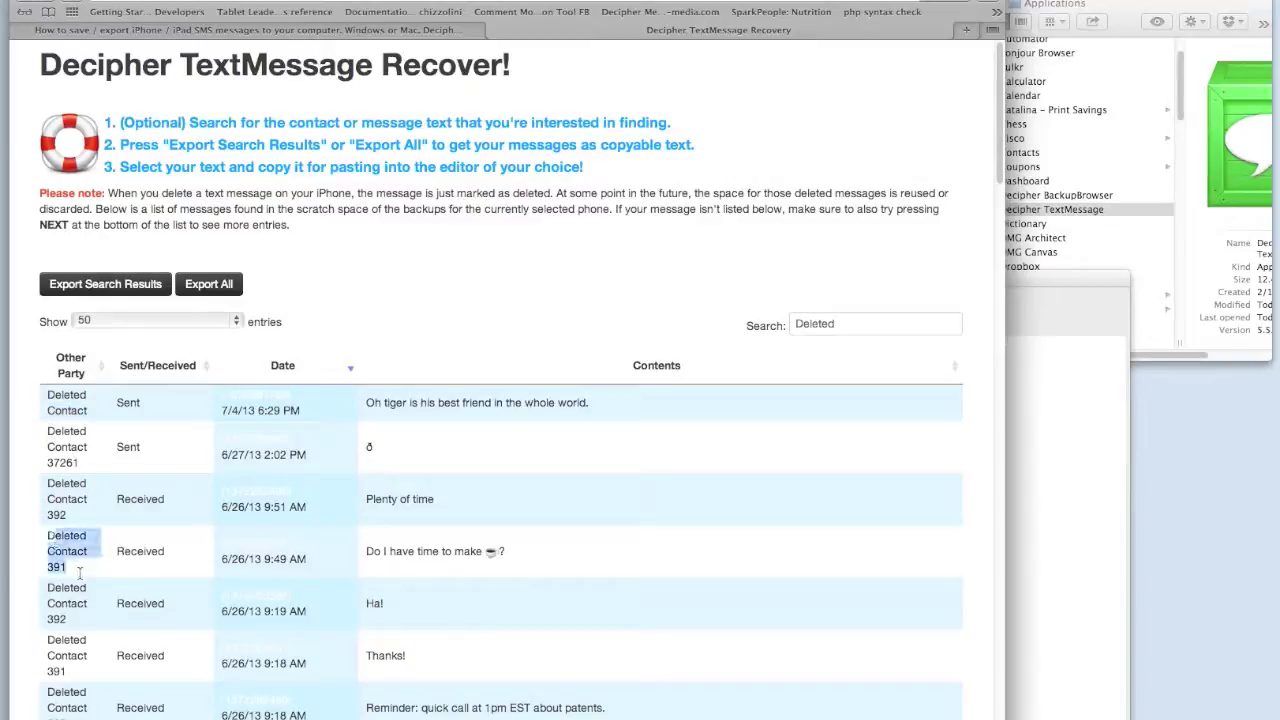
triple_click(70, 645)
click(70, 678)
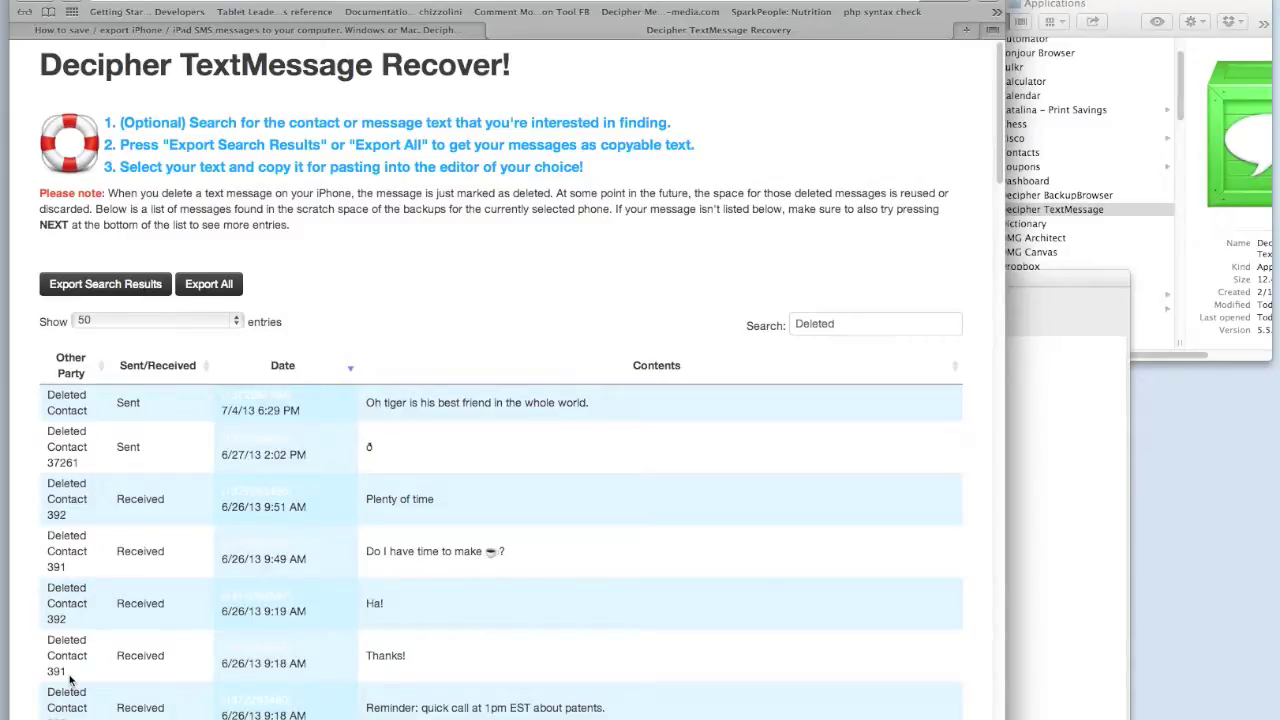
double_click(806, 327)
key(BackSpace)
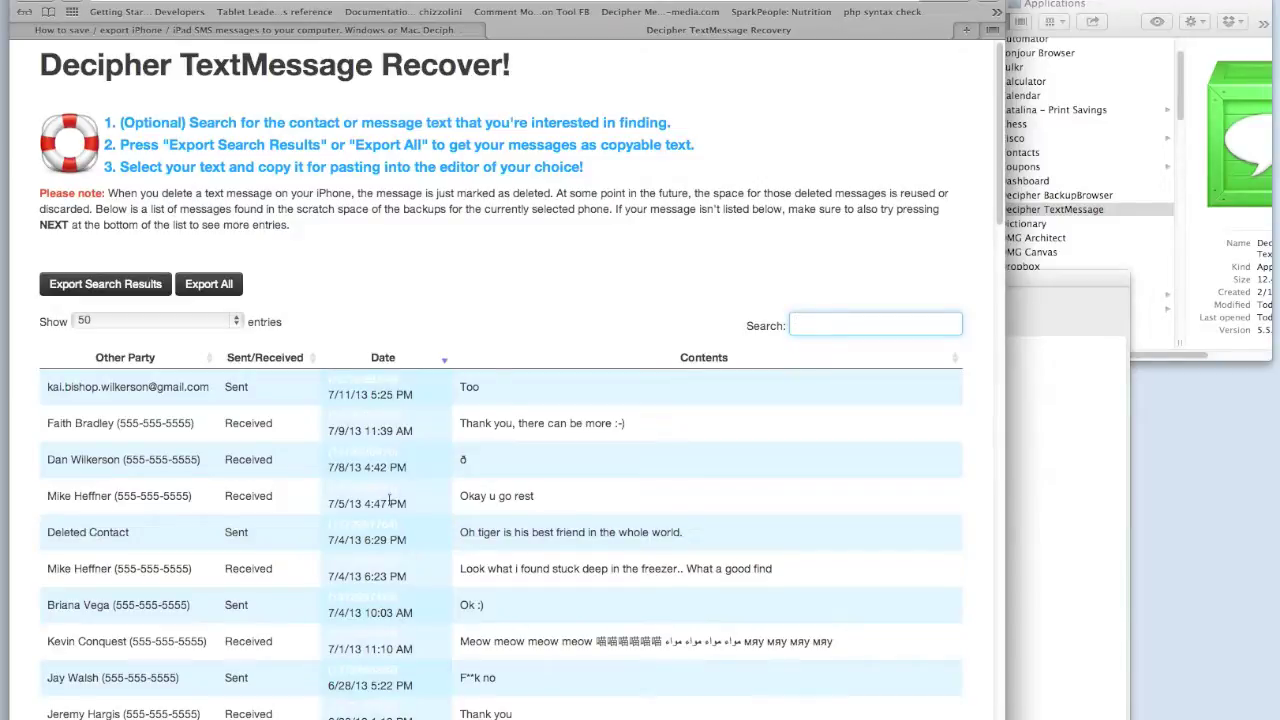
Step: Sort the recovered messages by date oldest first to check the earliest entries, and restore the newest-first order
click(387, 360)
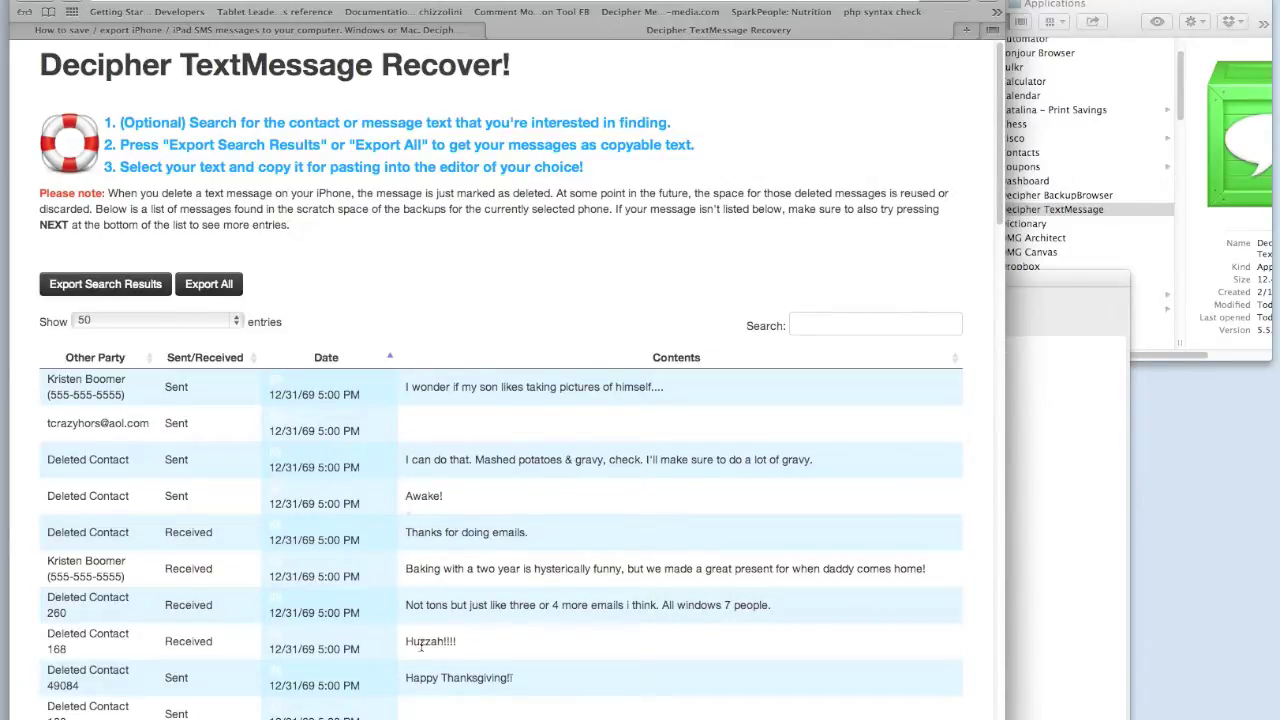
scroll(291, 508, down, 3)
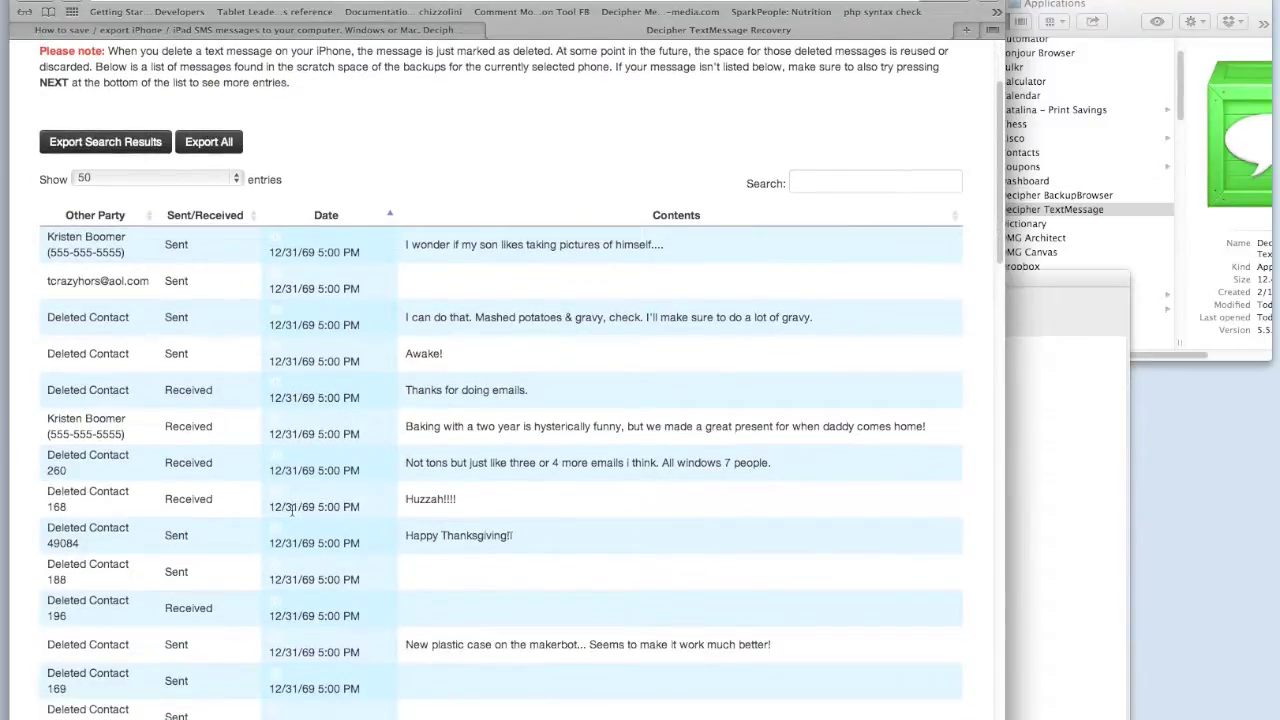
scroll(291, 508, up, 3)
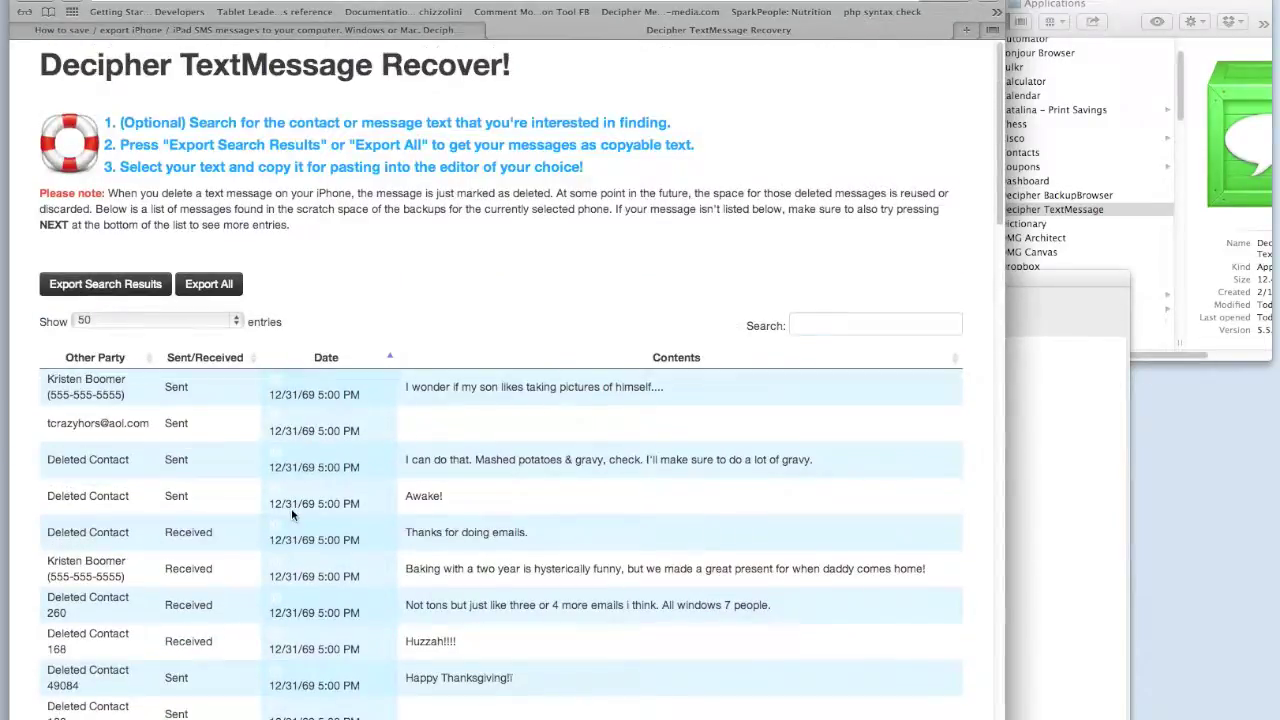
click(318, 362)
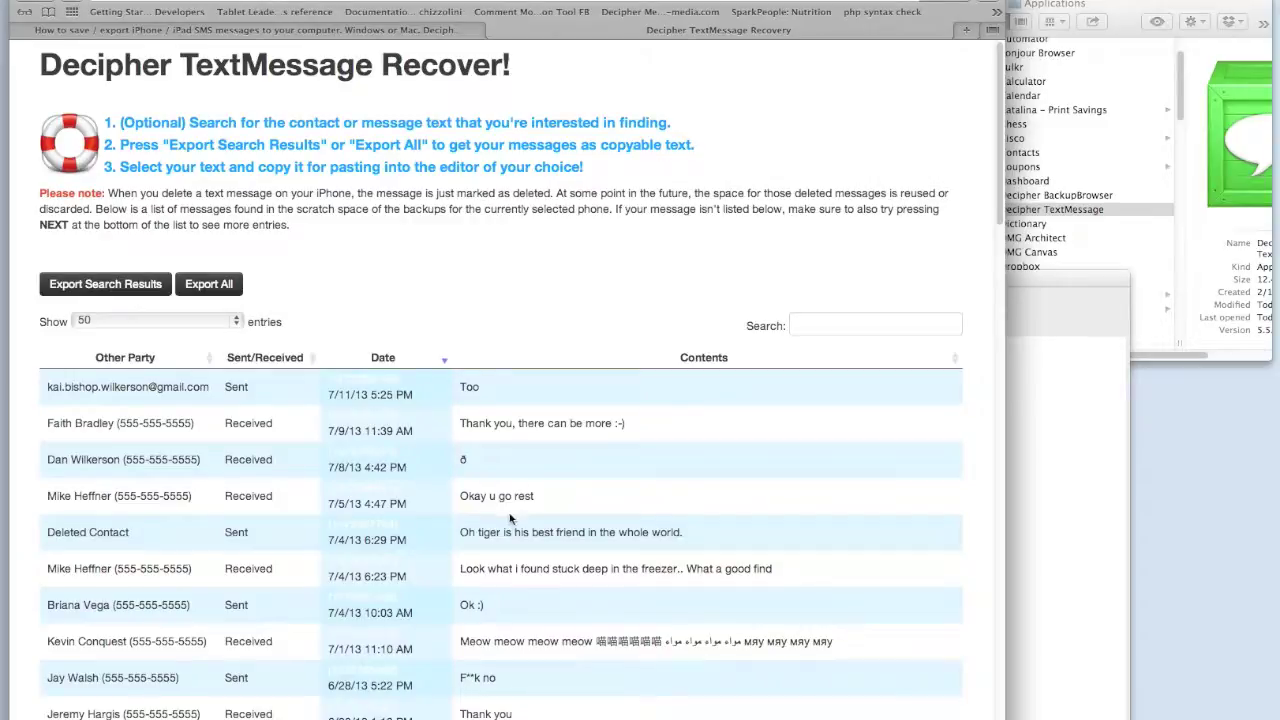
Step: Search the recovered messages for the message text "freezer" and clear the search
scroll(510, 495, down, 6)
scroll(509, 493, up, 6)
click(810, 326)
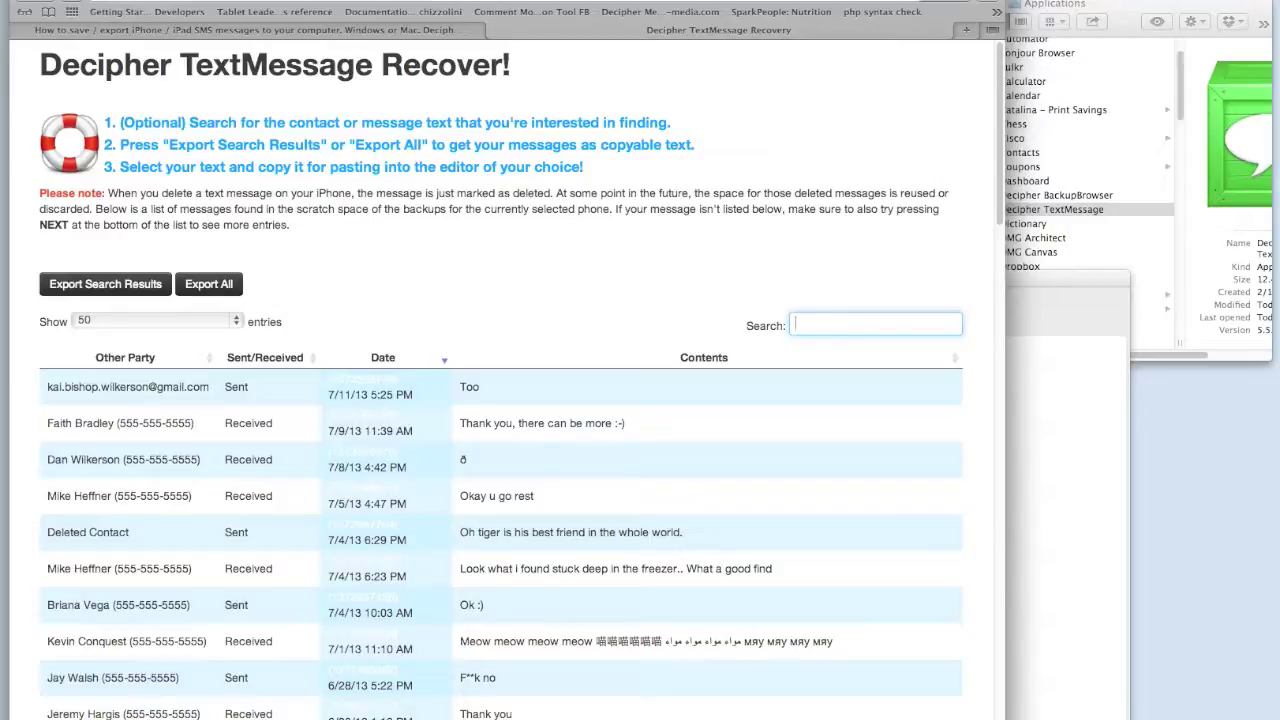
text(freezer)
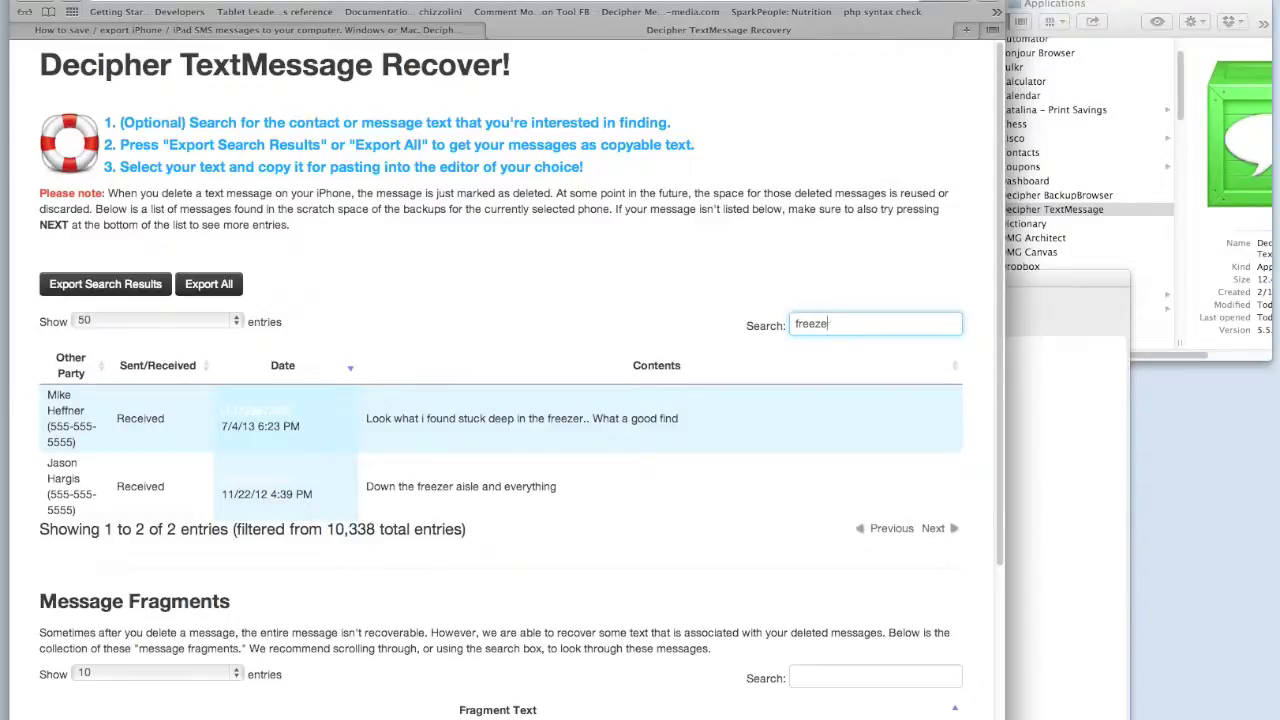
key(BackSpace)
key(BackSpace)
key(BackSpace)
key(BackSpace)
key(BackSpace)
key(BackSpace)
key(BackSpace)
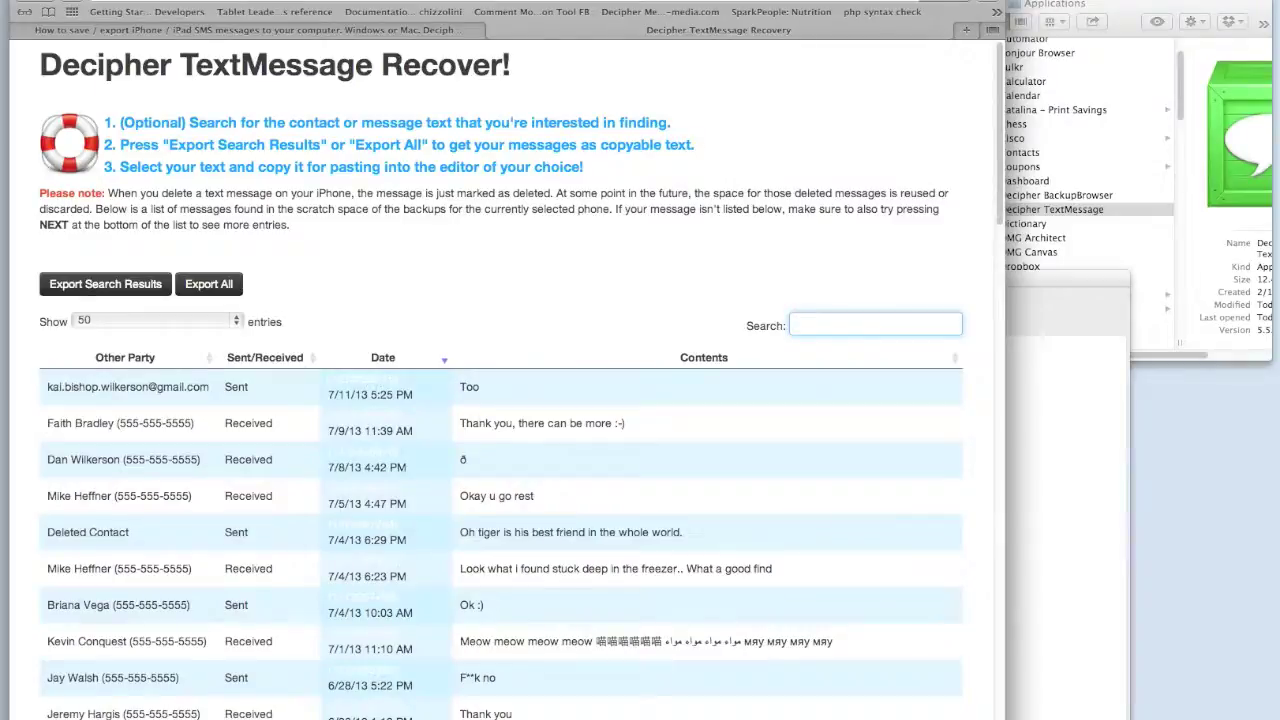
Step: Search the recovered messages by a contact's first name and clear the search
text(faith)
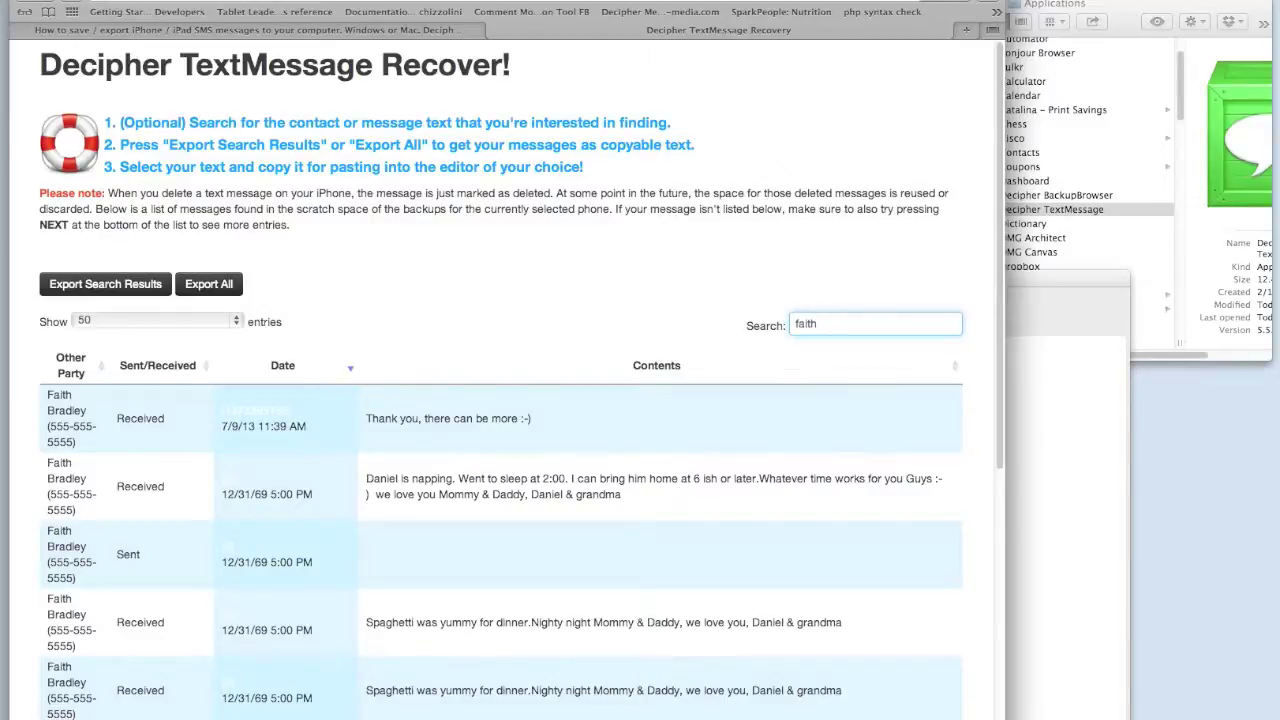
key(BackSpace)
key(BackSpace)
key(BackSpace)
key(BackSpace)
key(BackSpace)
Step: Search the recovered messages for the phone digits "555" and clear the search
text(5)
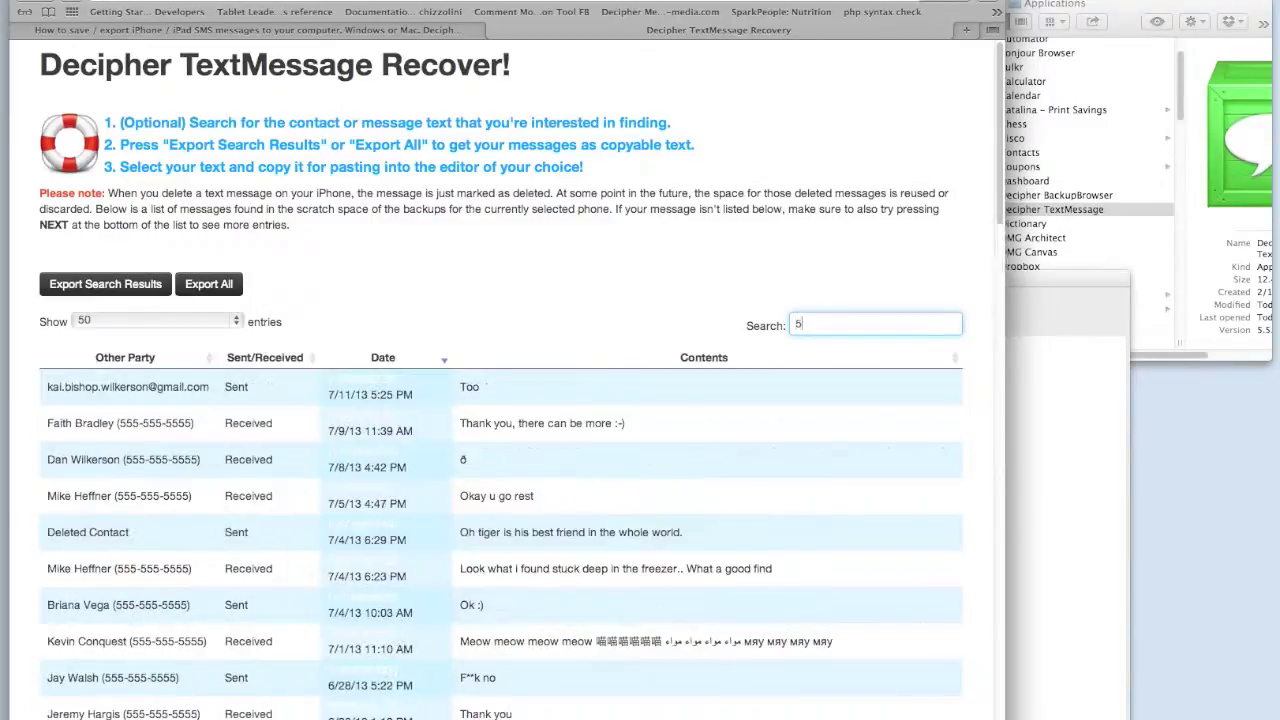
text(55)
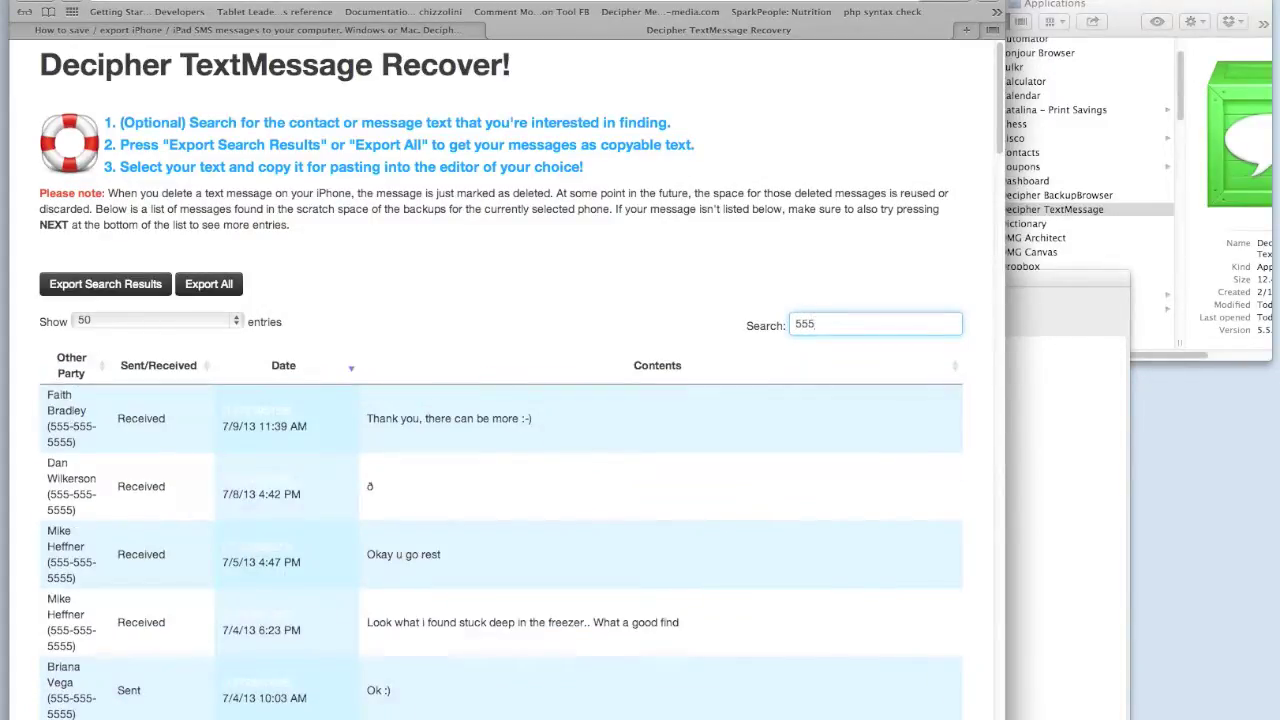
key(BackSpace)
key(BackSpace)
key(BackSpace)
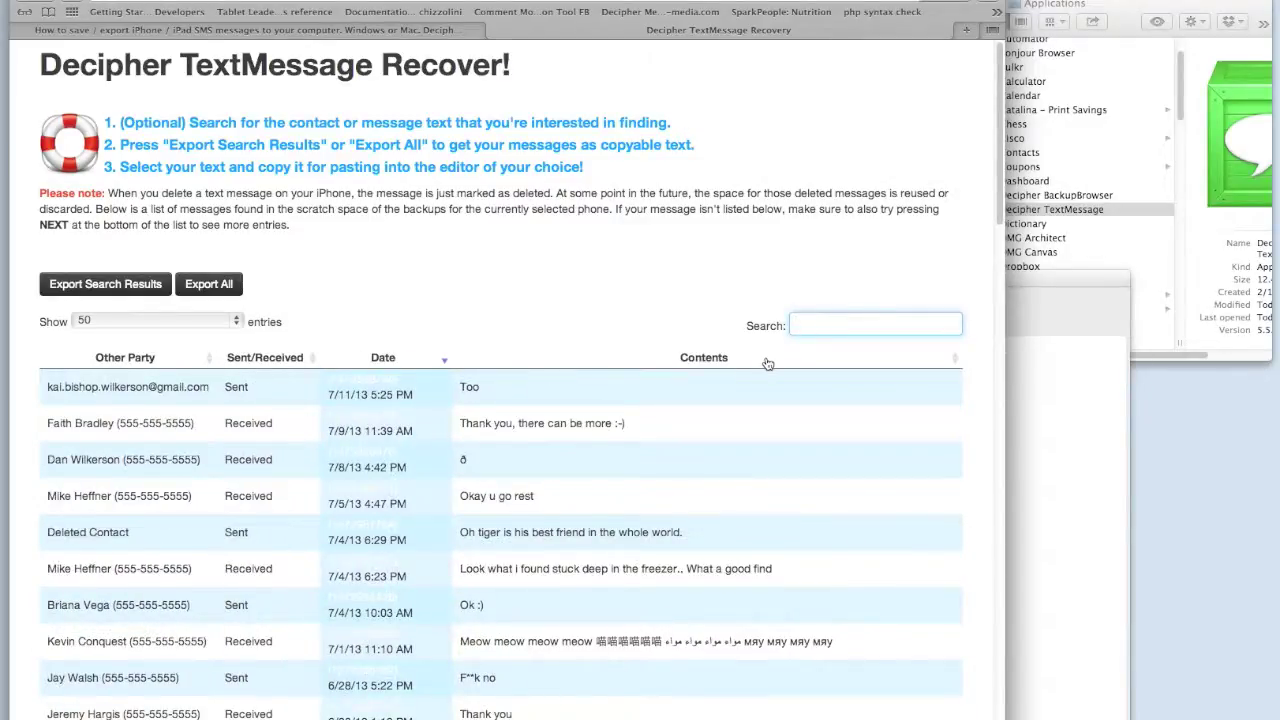
Step: Set the recovered messages list to show 10 entries per page
scroll(766, 360, down, 3)
scroll(230, 257, up, 3)
click(220, 314)
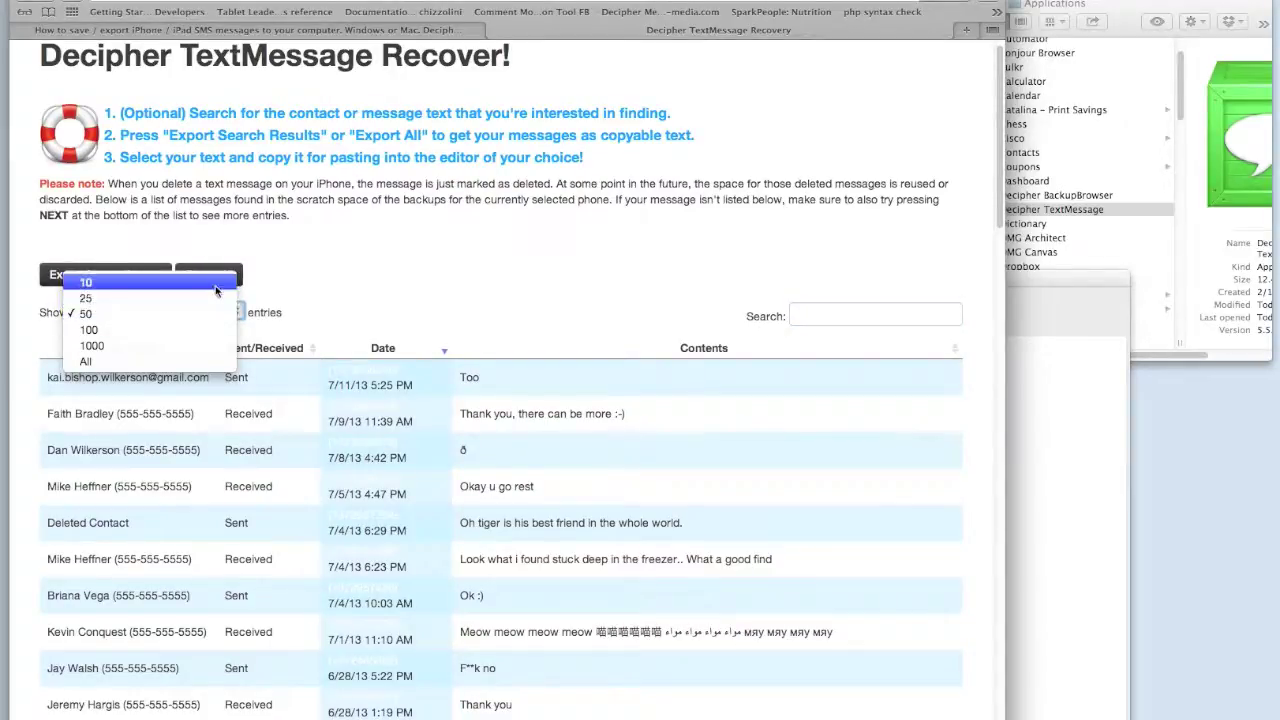
click(215, 284)
scroll(501, 317, down, 3)
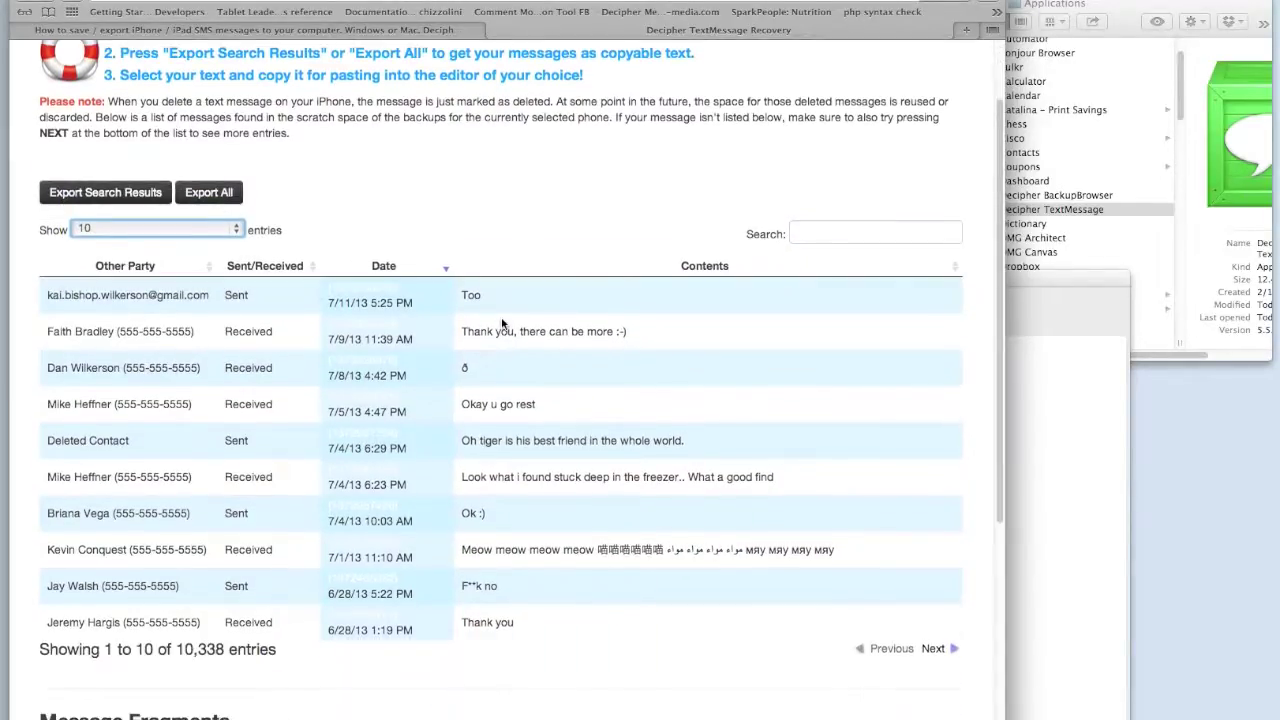
scroll(502, 322, down, 2)
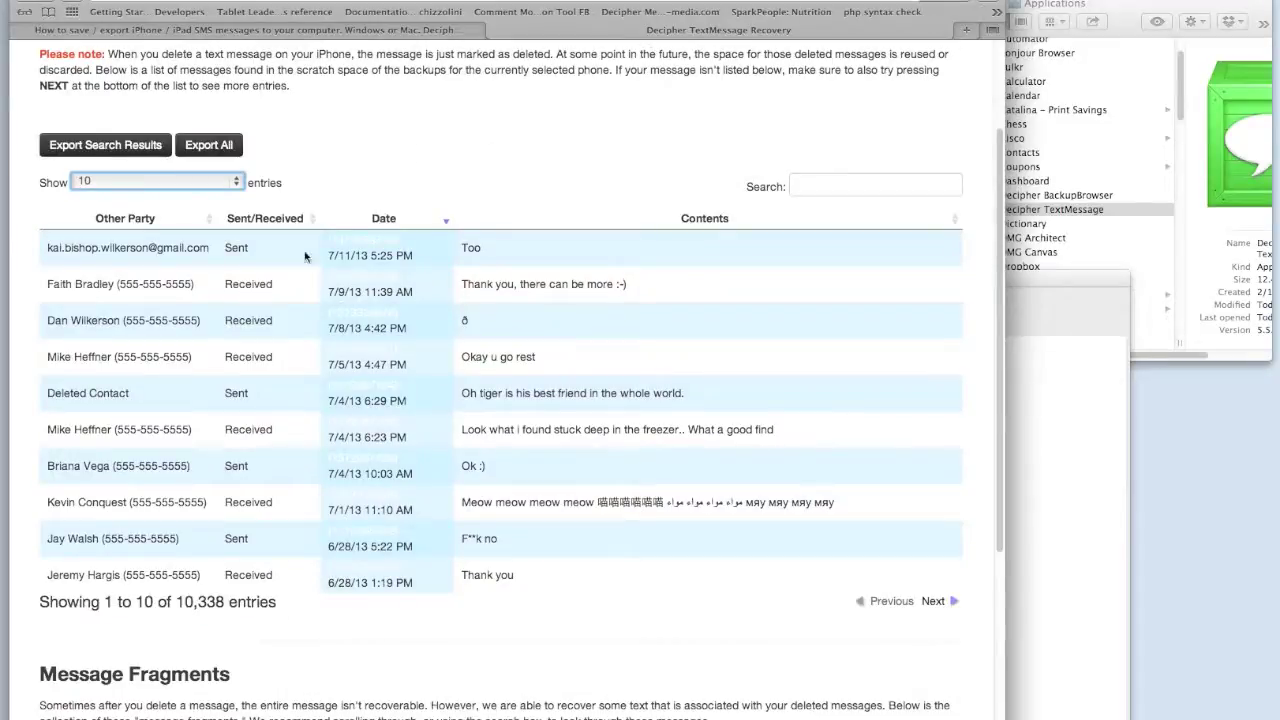
Step: Page forward through the recovered messages to entries 31 to 40
click(932, 602)
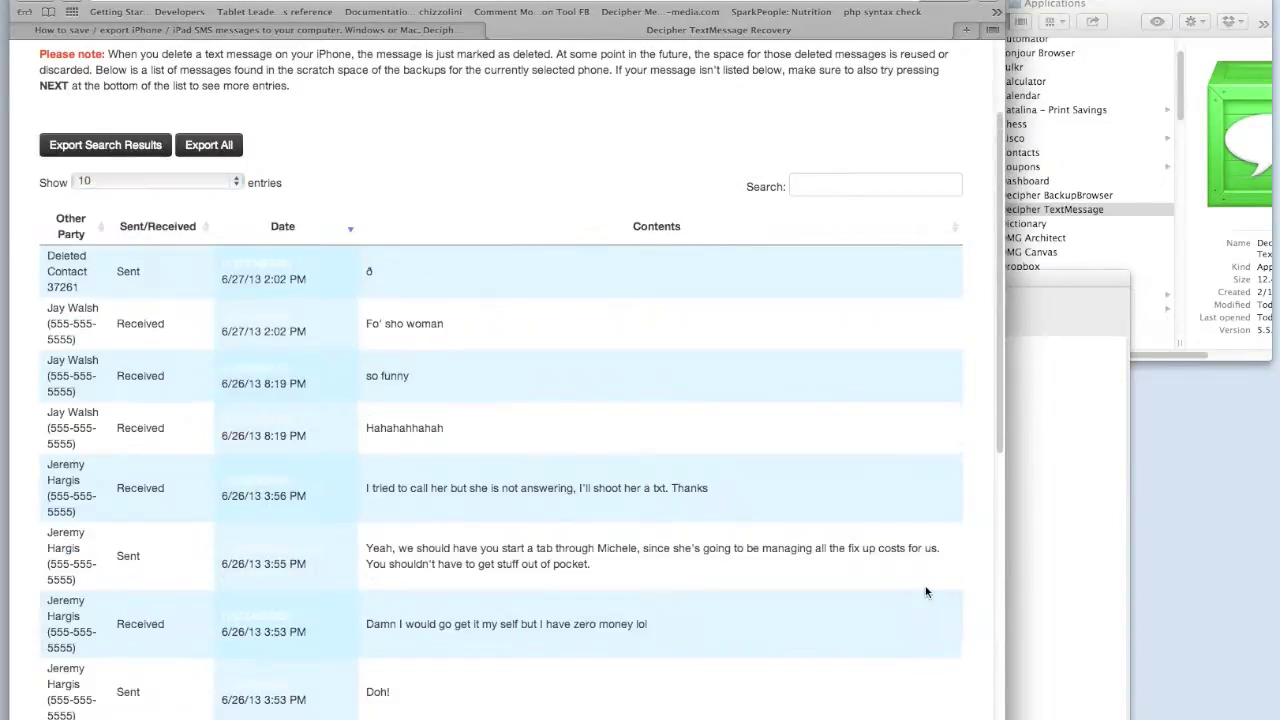
scroll(924, 583, down, 2)
scroll(923, 588, down, 6)
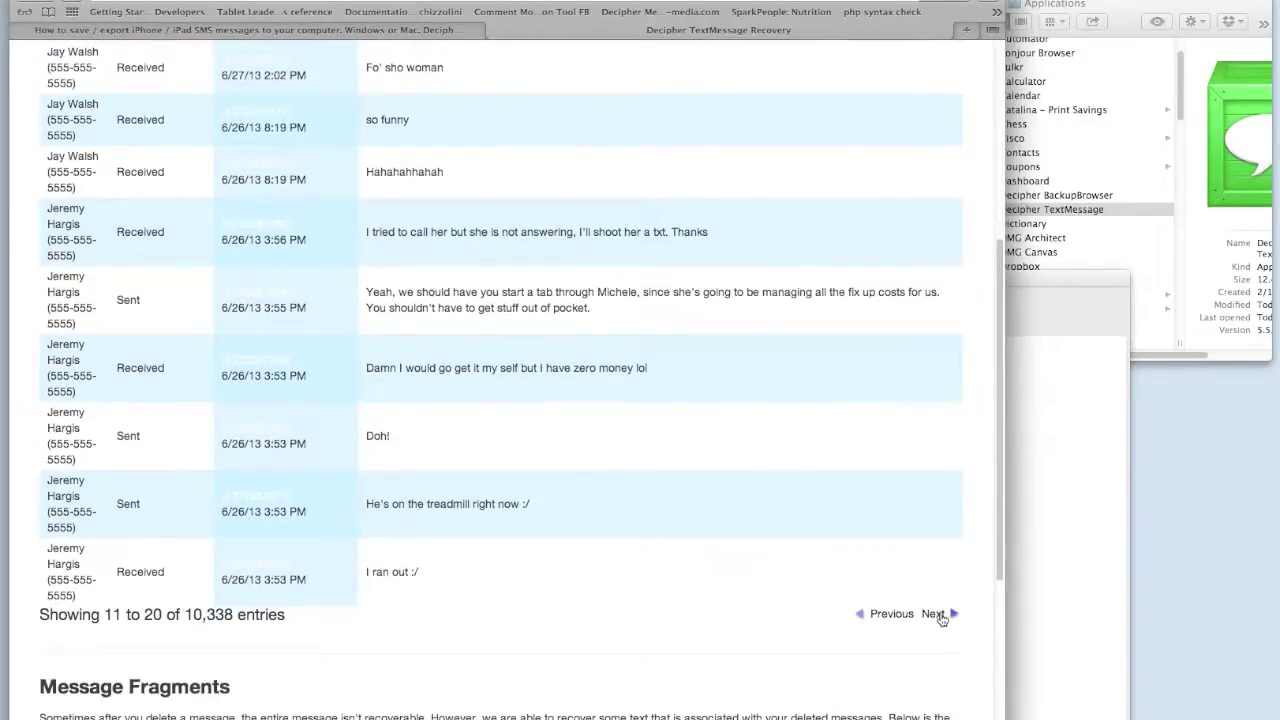
click(940, 612)
scroll(927, 600, down, 3)
click(940, 578)
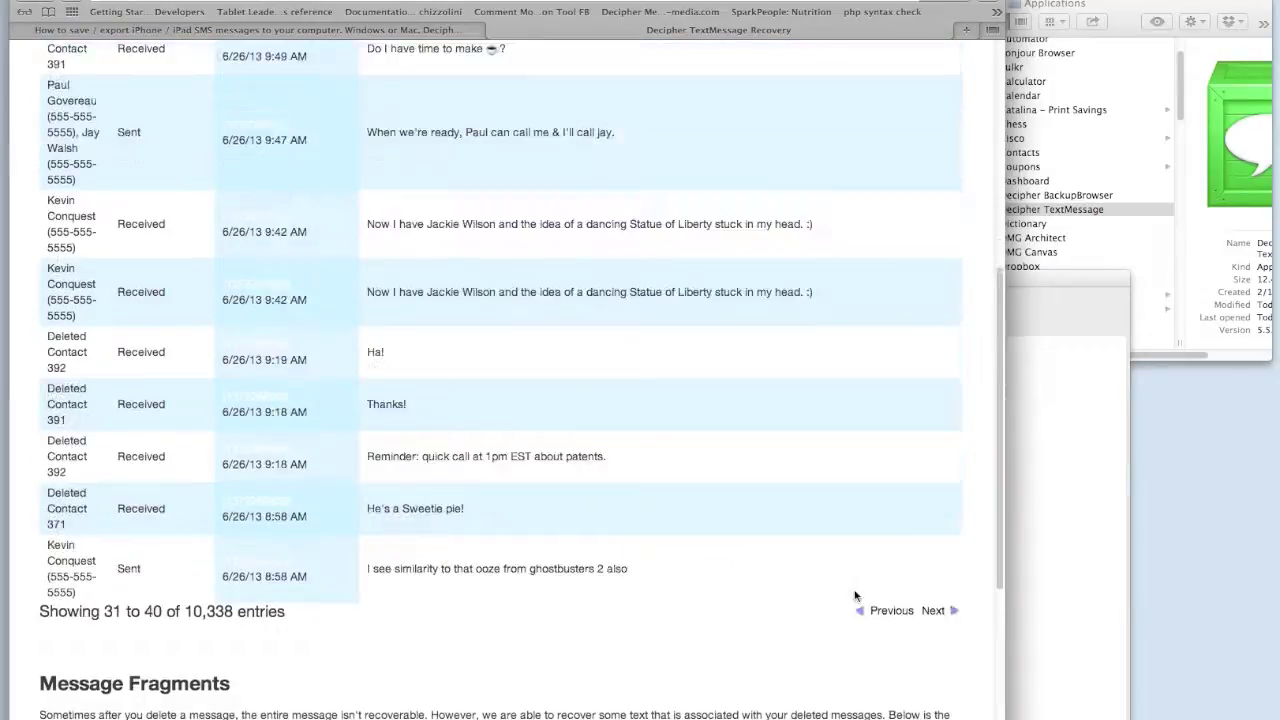
Step: Show 100 recovered messages per page, and return the list to 10 entries per page
scroll(798, 597, up, 10)
click(155, 322)
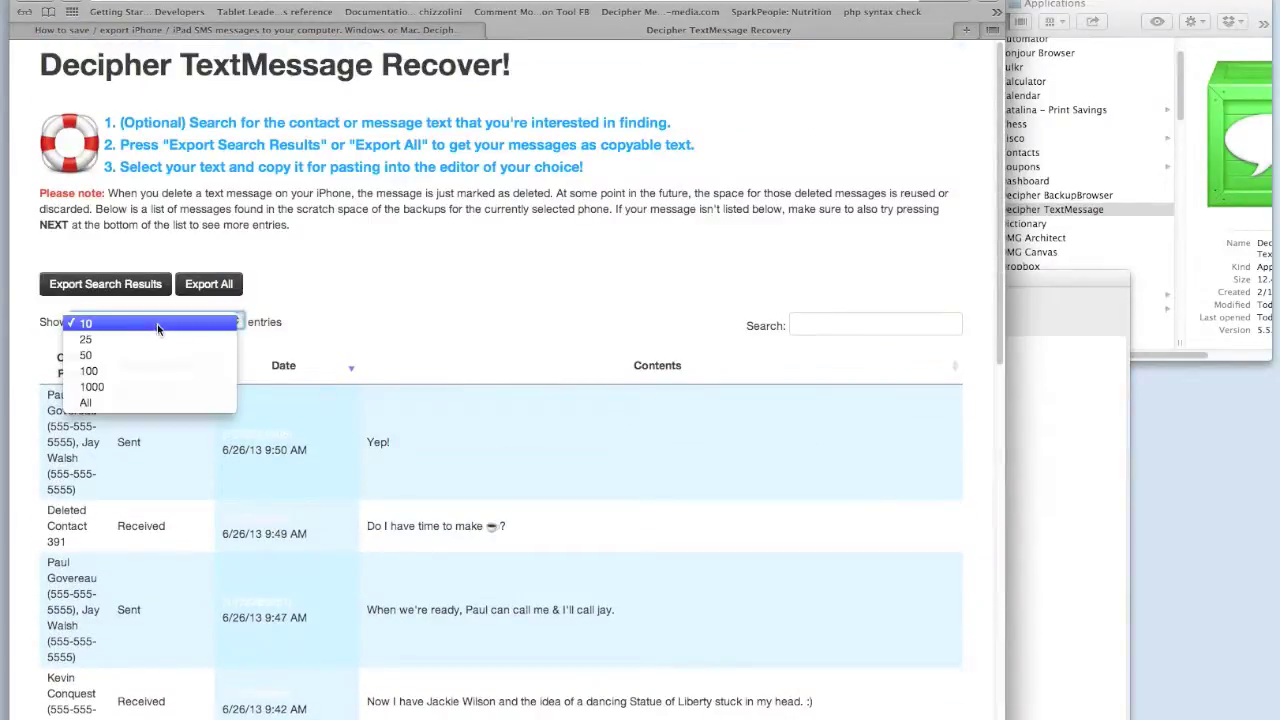
click(166, 370)
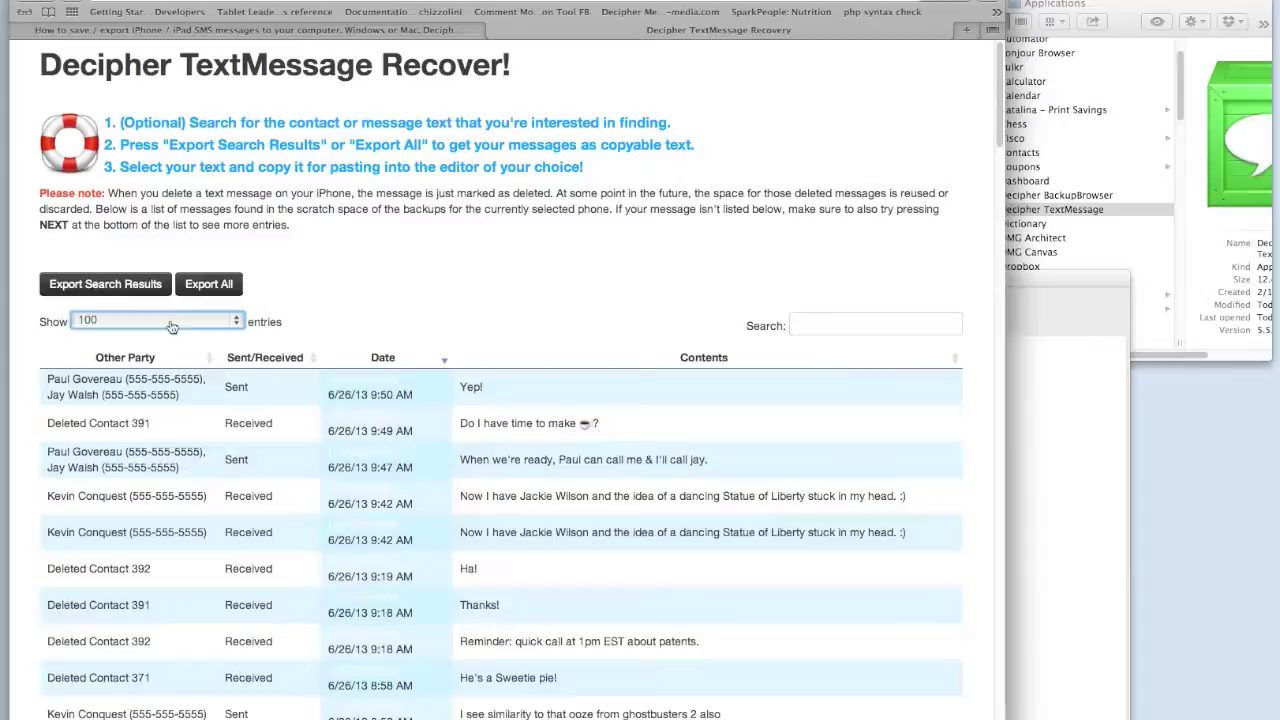
click(170, 318)
click(167, 276)
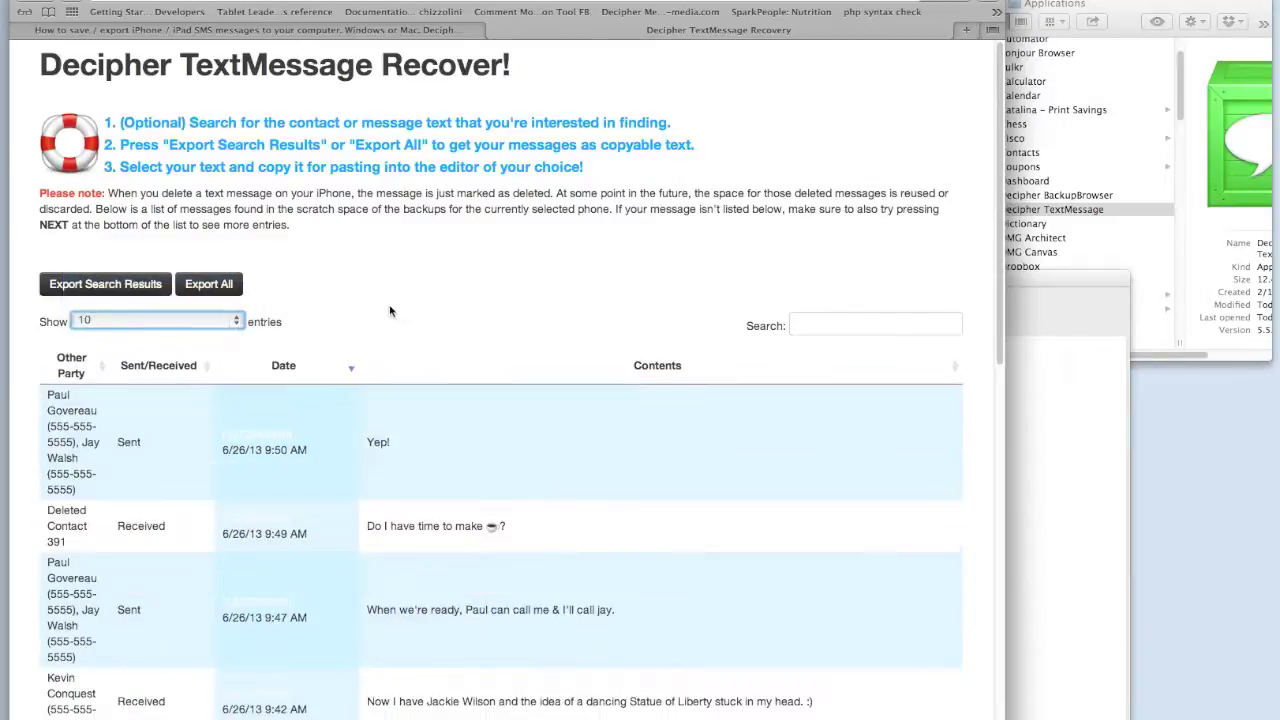
Step: Filter the Message Fragments list by the word "printer"
scroll(394, 314, down, 2)
scroll(394, 314, down, 10)
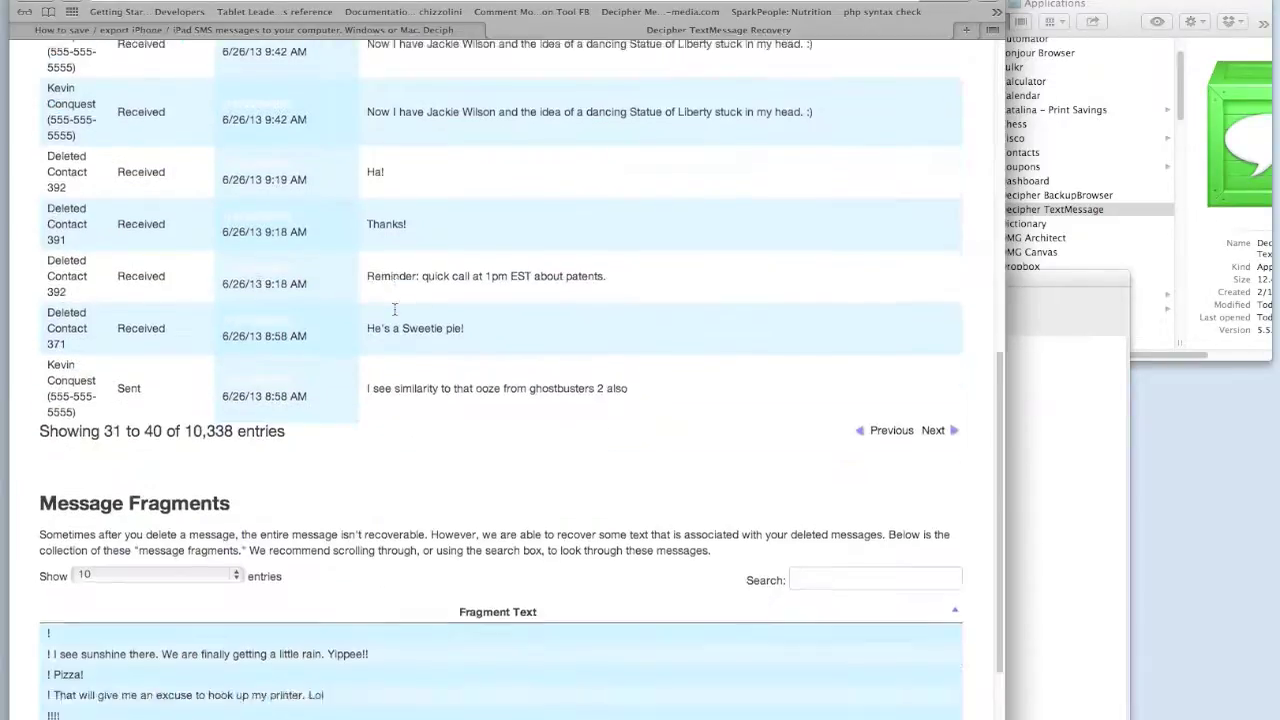
scroll(402, 375, up, 3)
scroll(402, 375, down, 8)
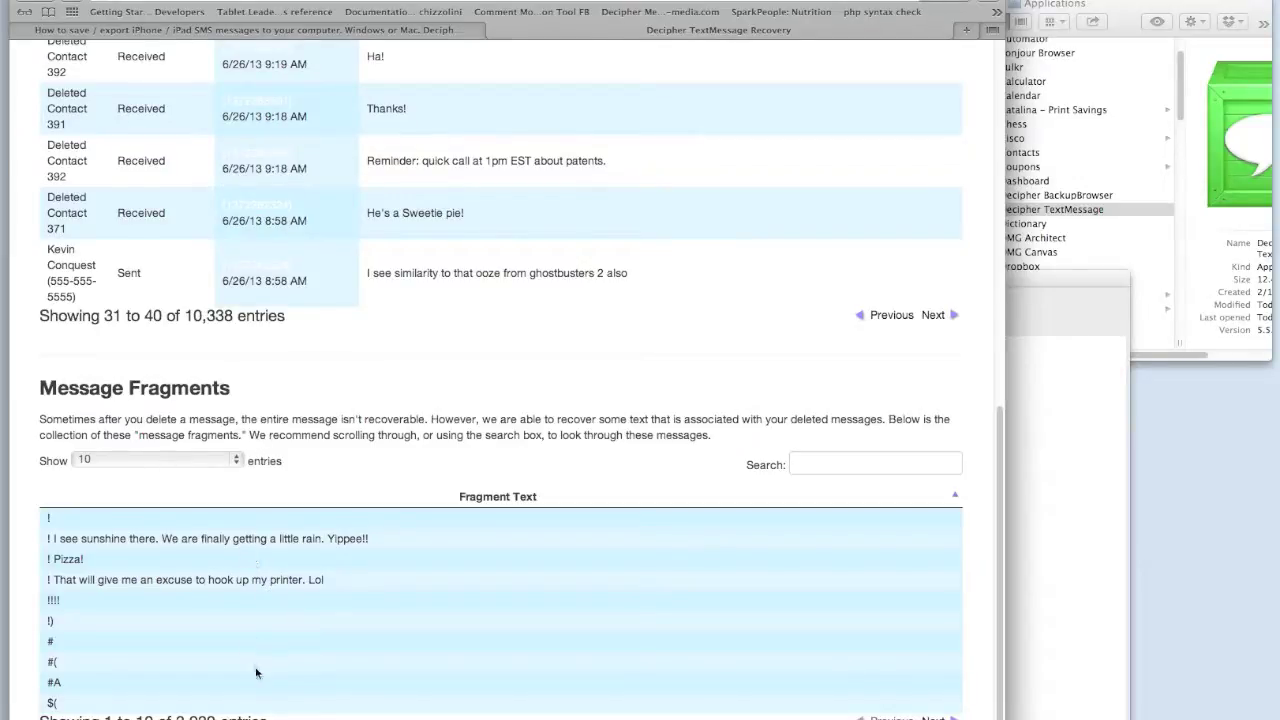
click(808, 468)
text(printer)
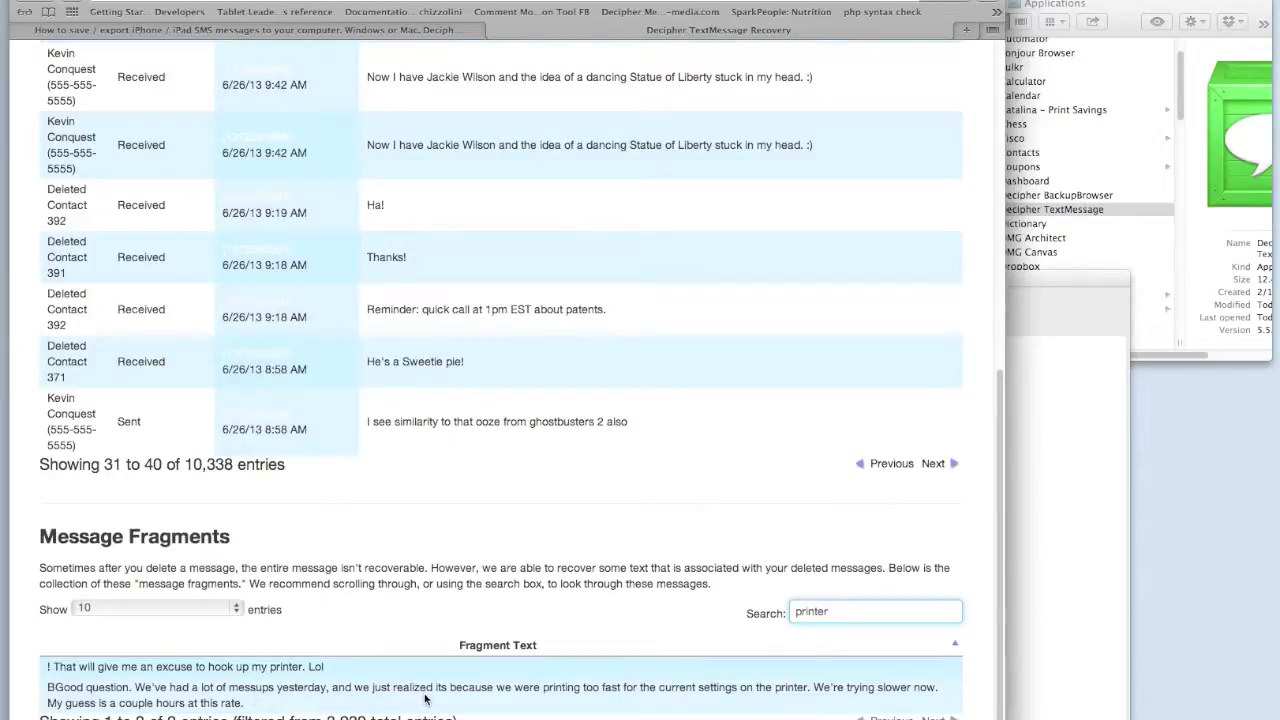
Step: Filter the main list of recovered messages by "printer" and review the matching entries
scroll(602, 627, up, 10)
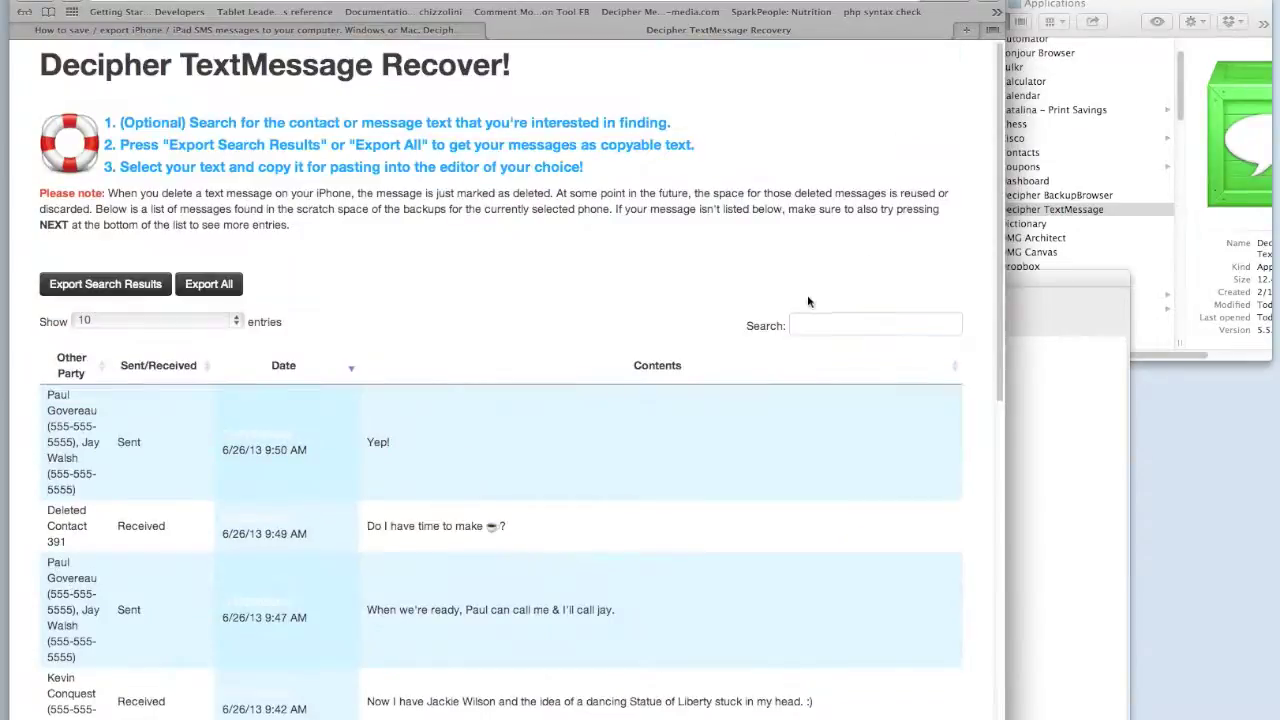
click(812, 322)
text(p)
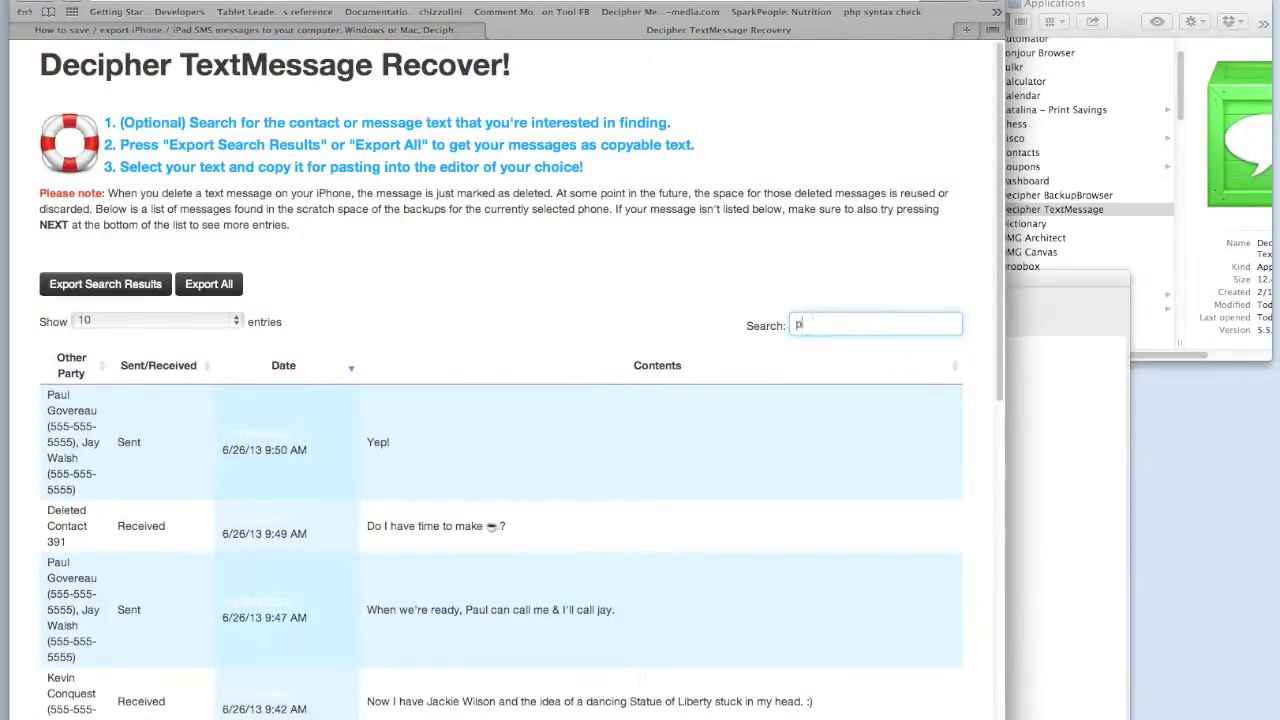
text(rinter)
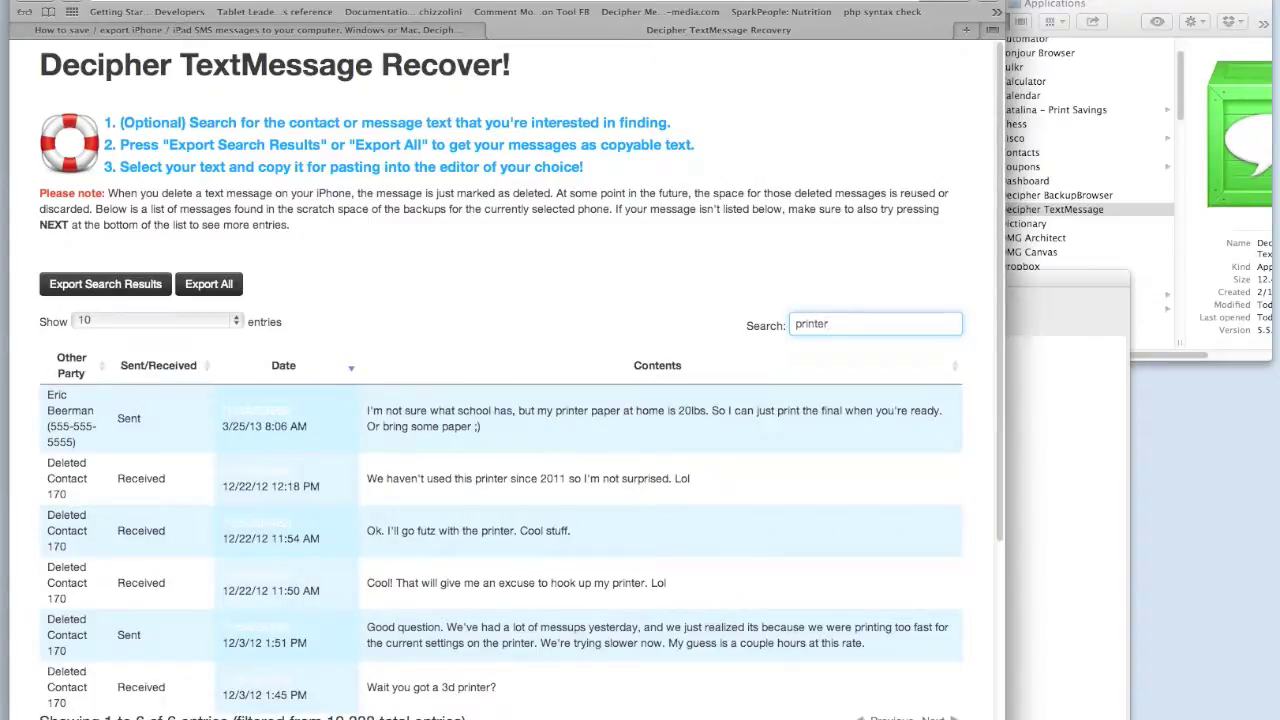
scroll(389, 377, down, 2)
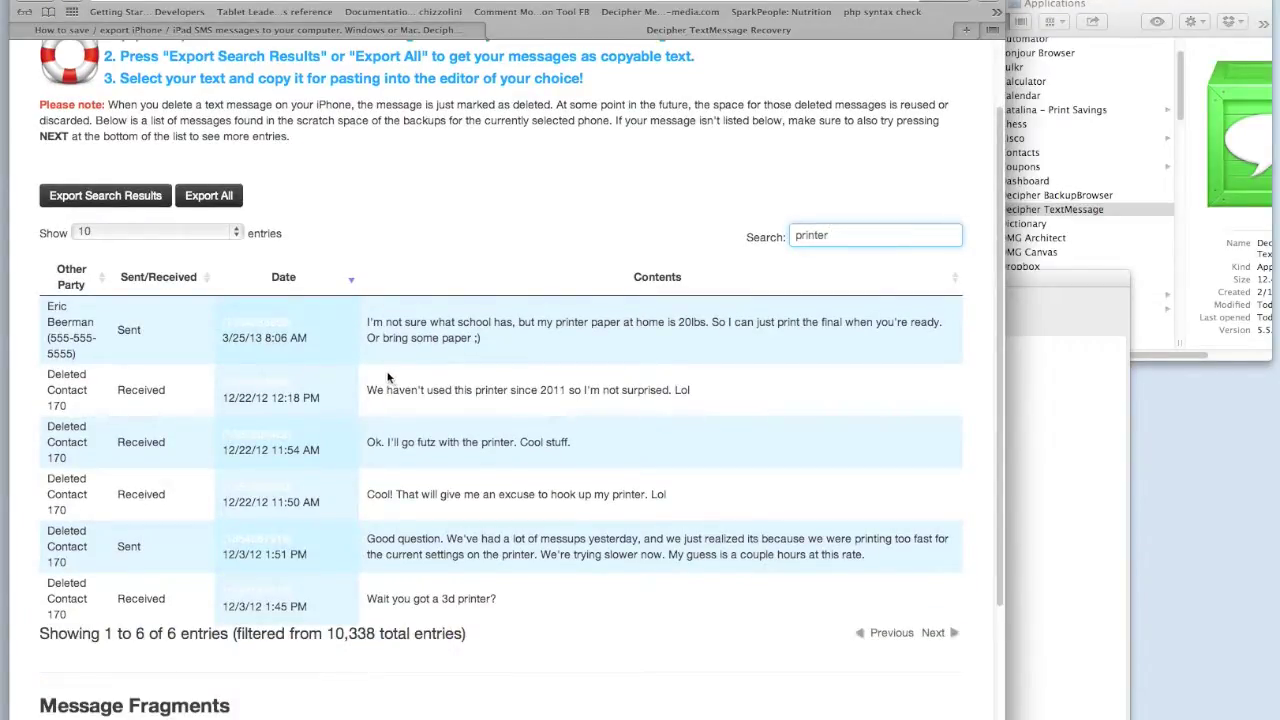
Step: Export the "printer" search results and copy all of the generated CSV data
click(114, 198)
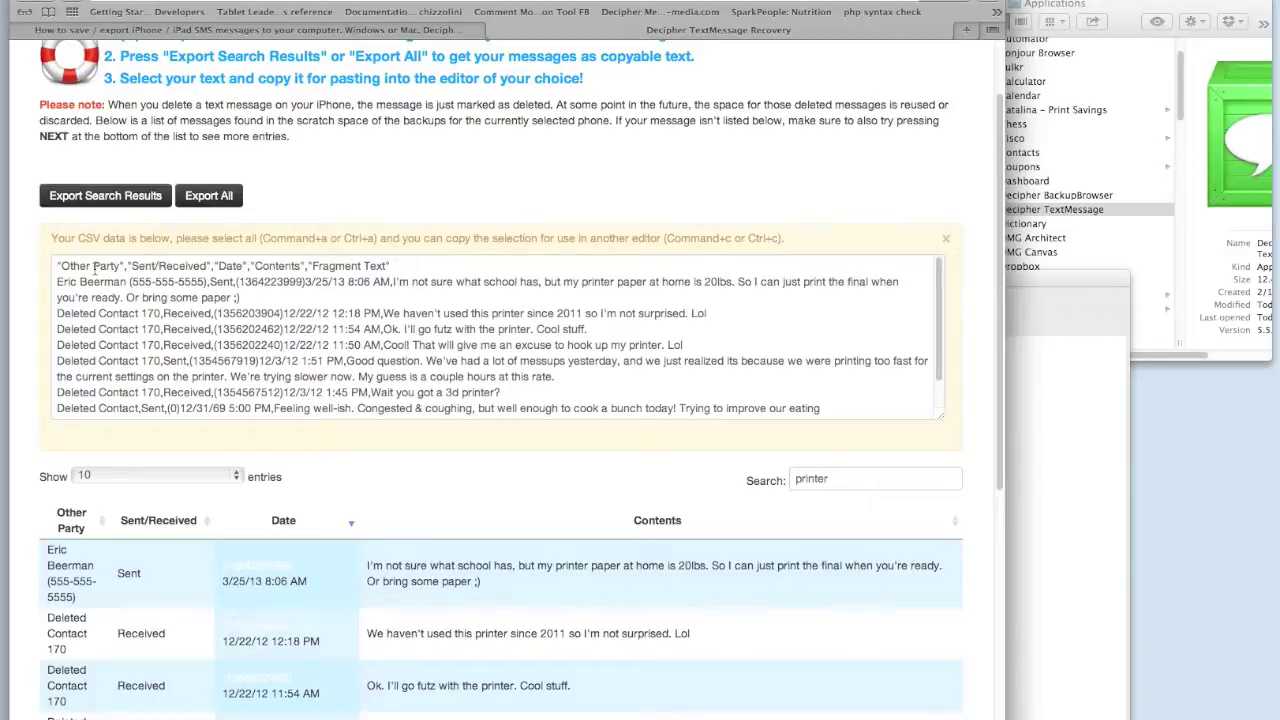
click(95, 267)
double_click(95, 267)
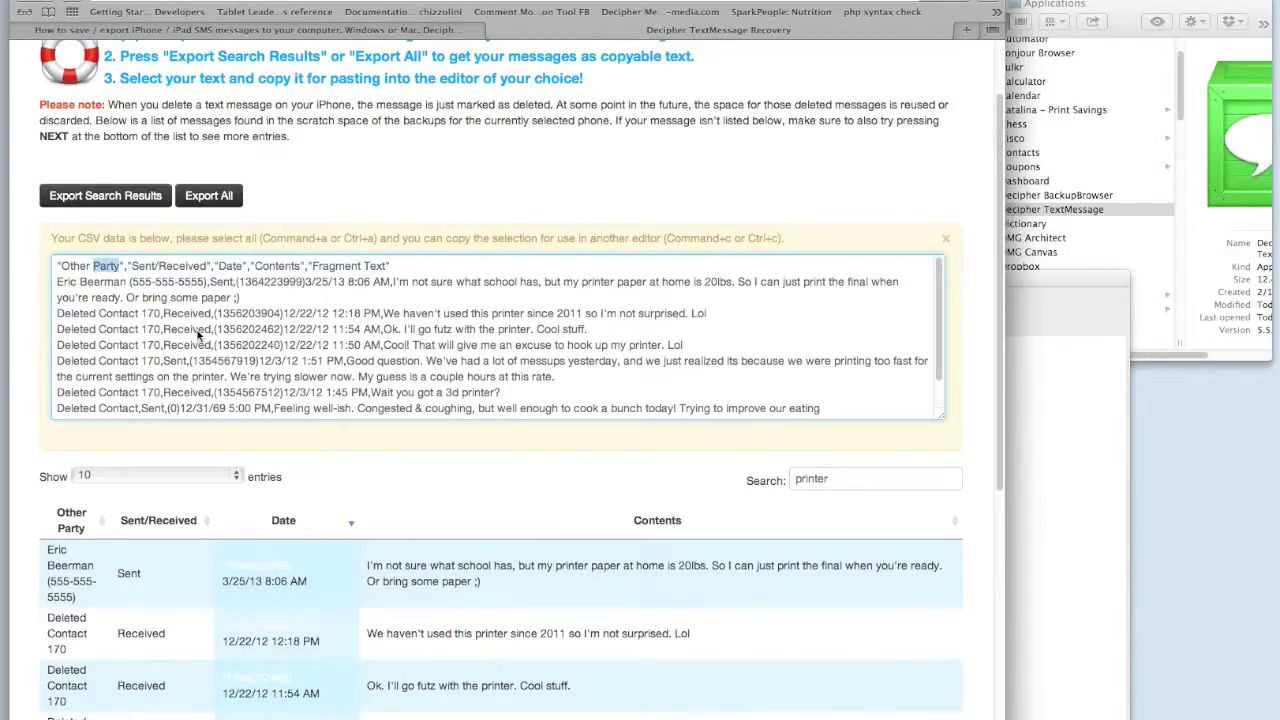
key(super+a)
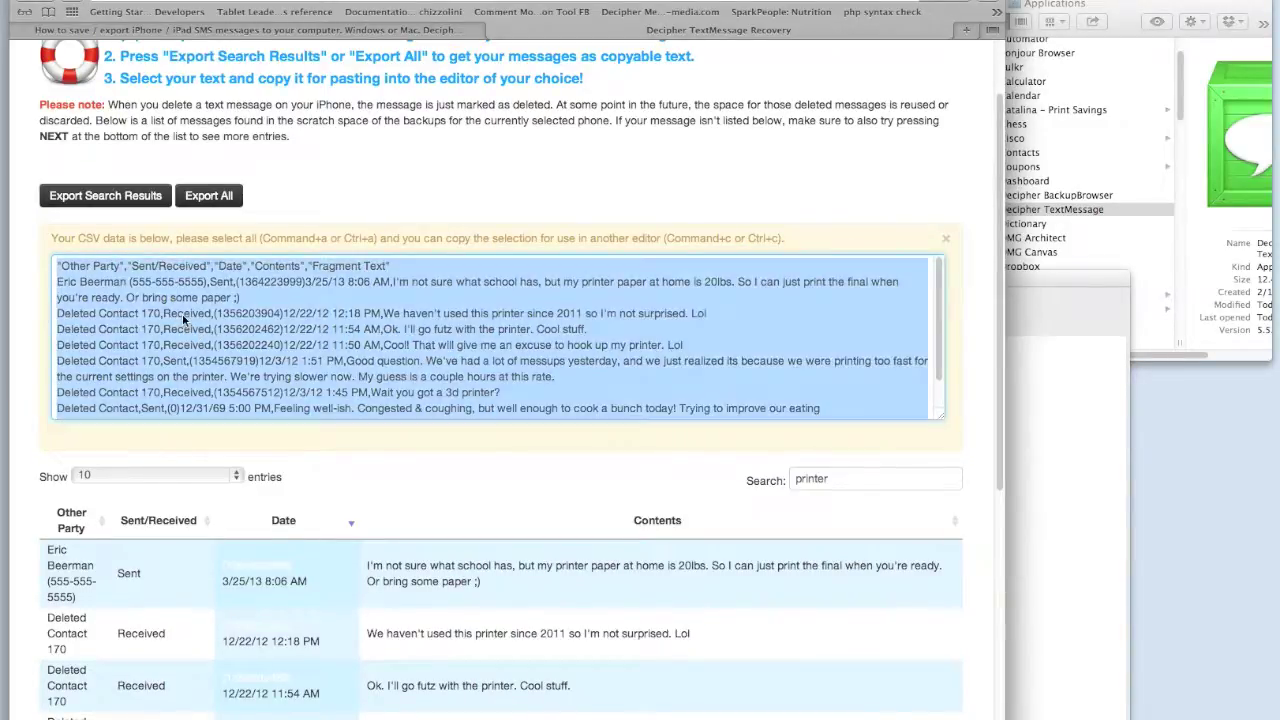
right_click(182, 313)
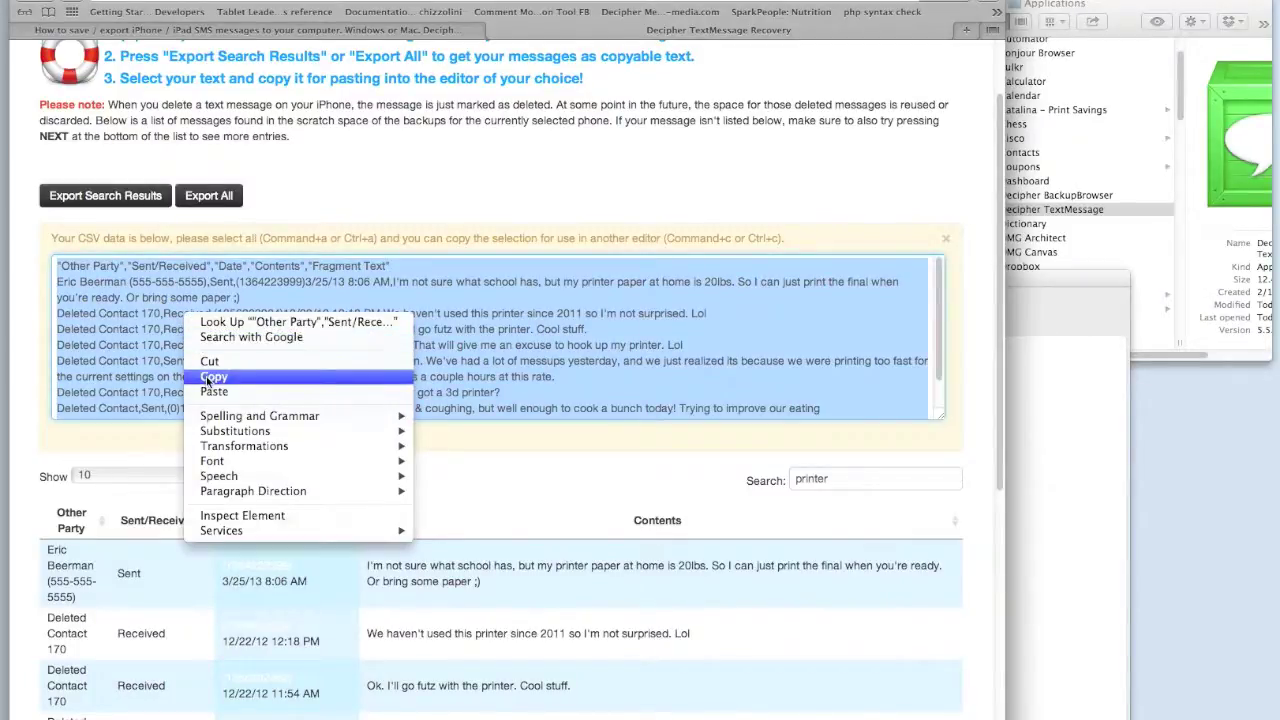
click(206, 376)
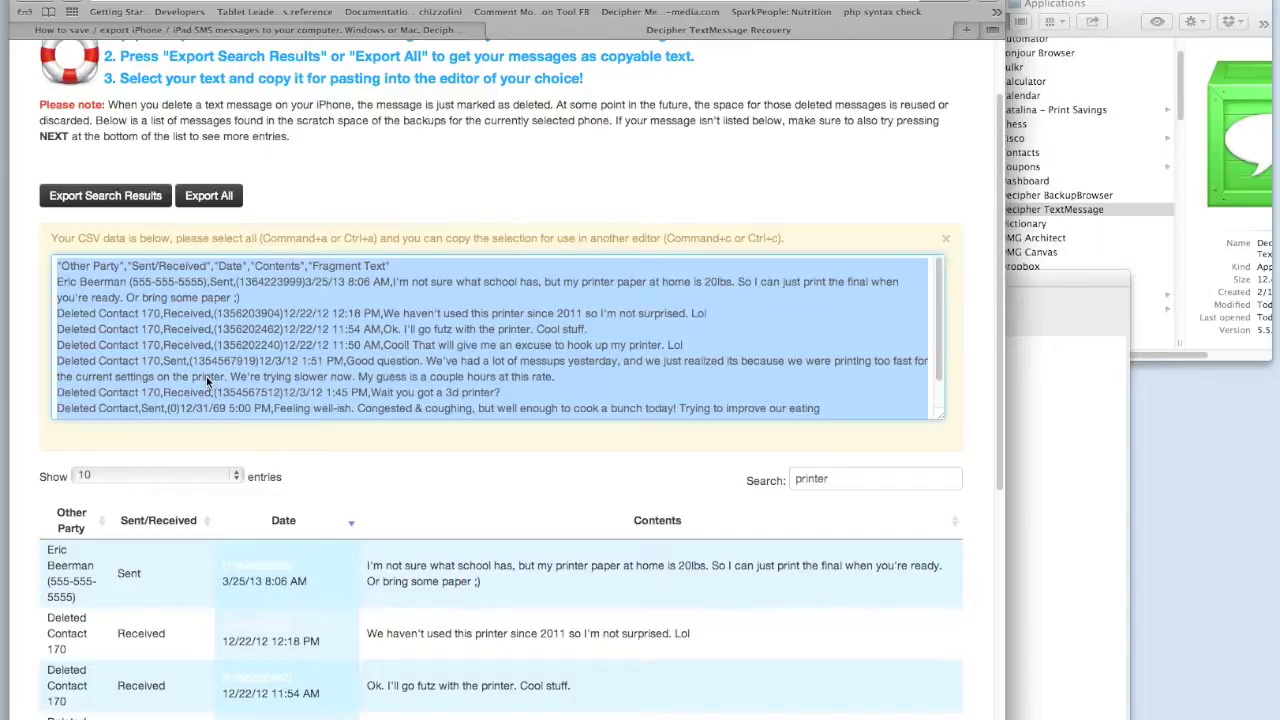
Step: Close the CSV data of the search results and export all recovered messages as copyable text
click(228, 198)
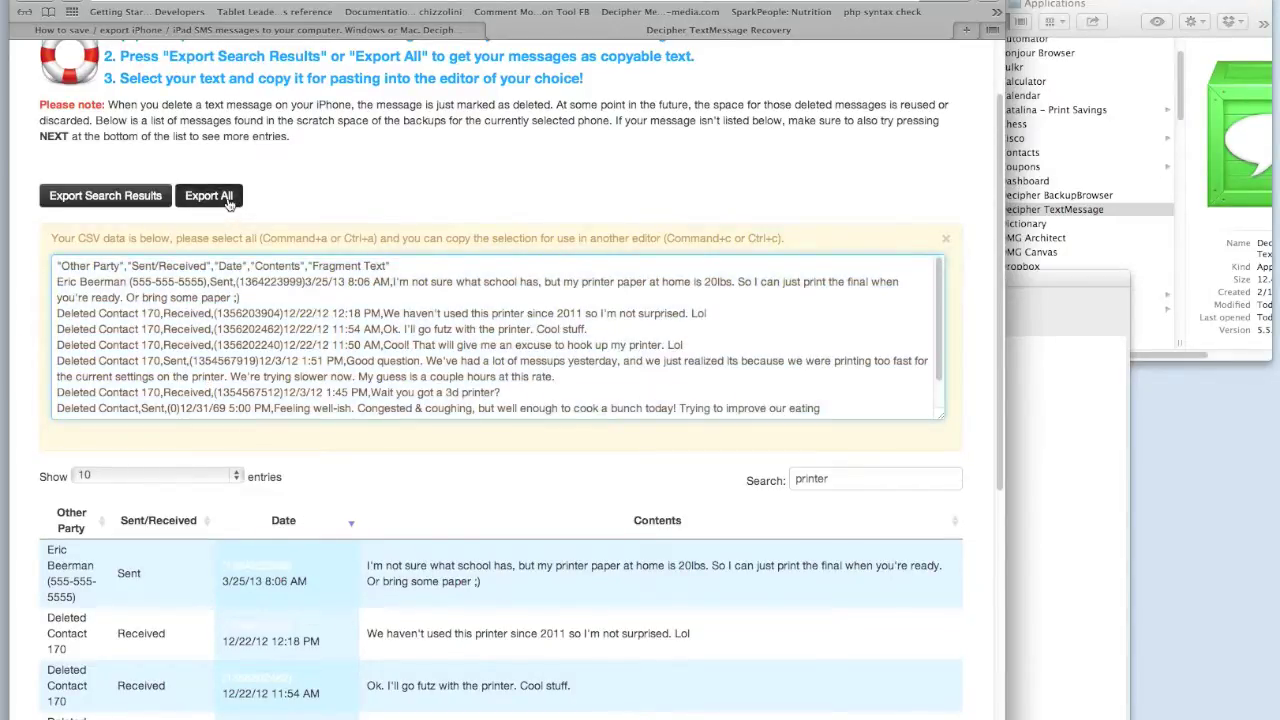
click(946, 239)
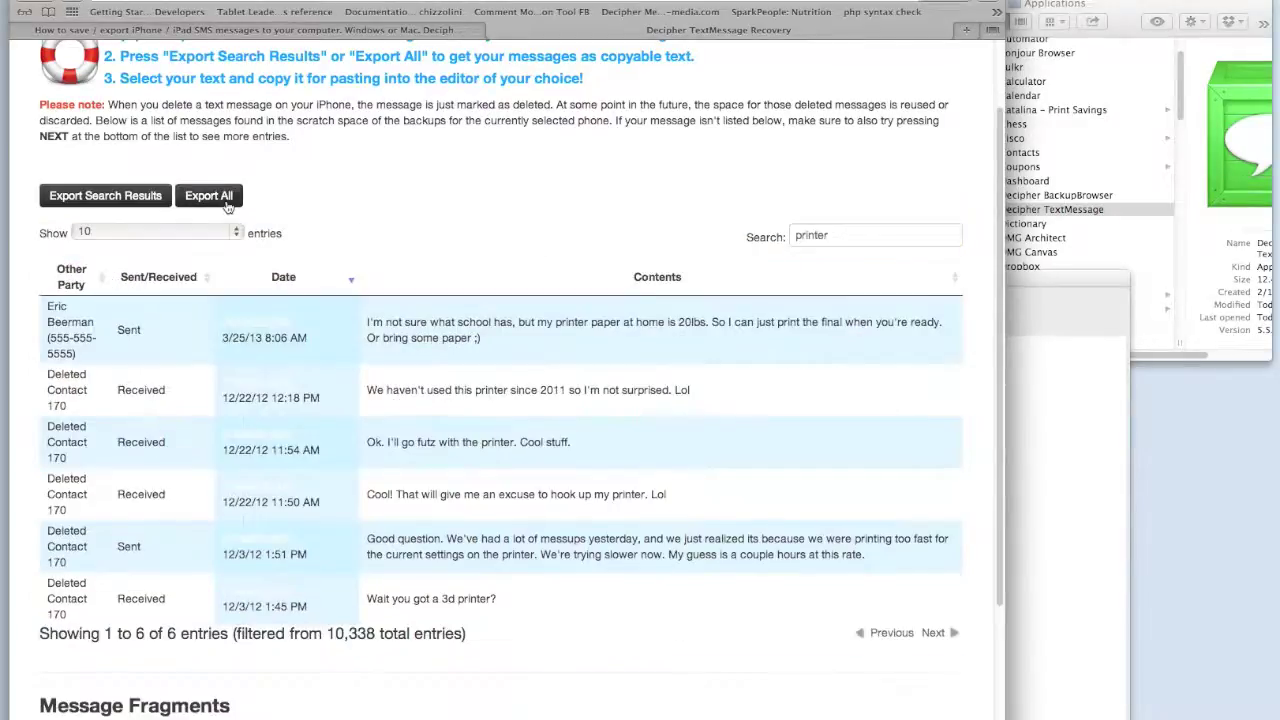
click(228, 198)
click(268, 313)
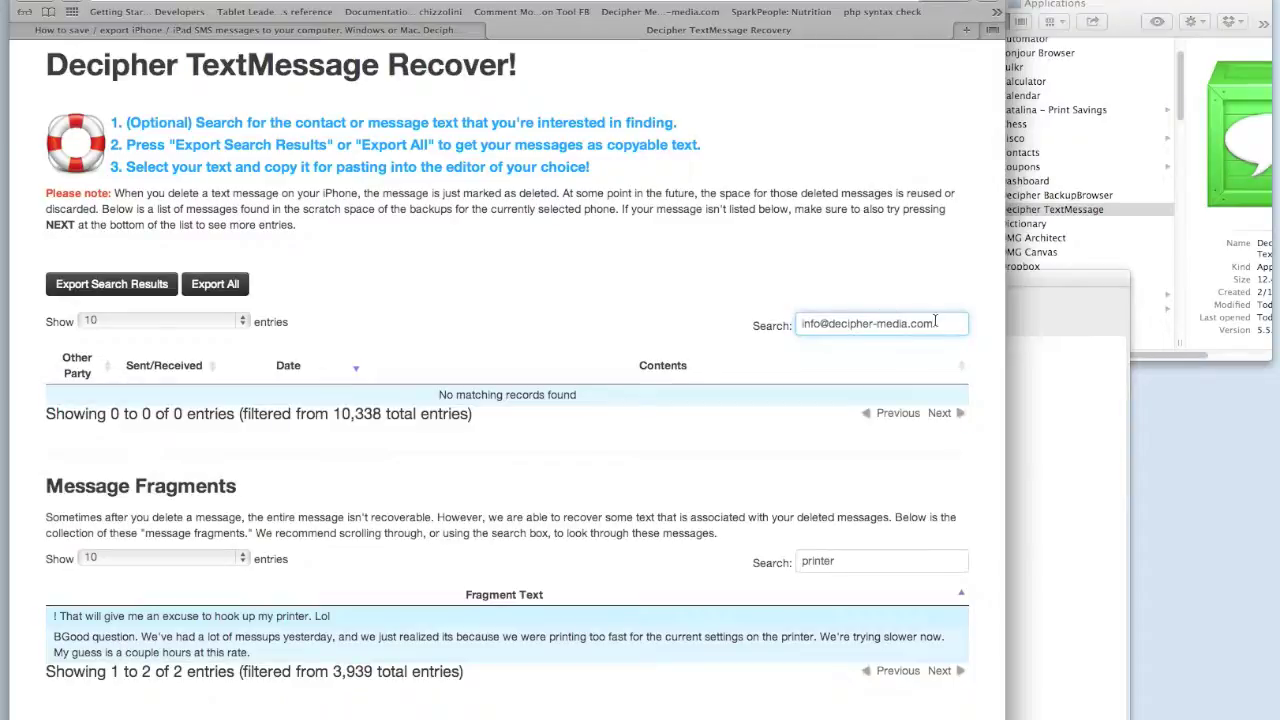
Step: Enter the support e-mail address in the recovered messages search and select it
drag(936, 321, 801, 322)
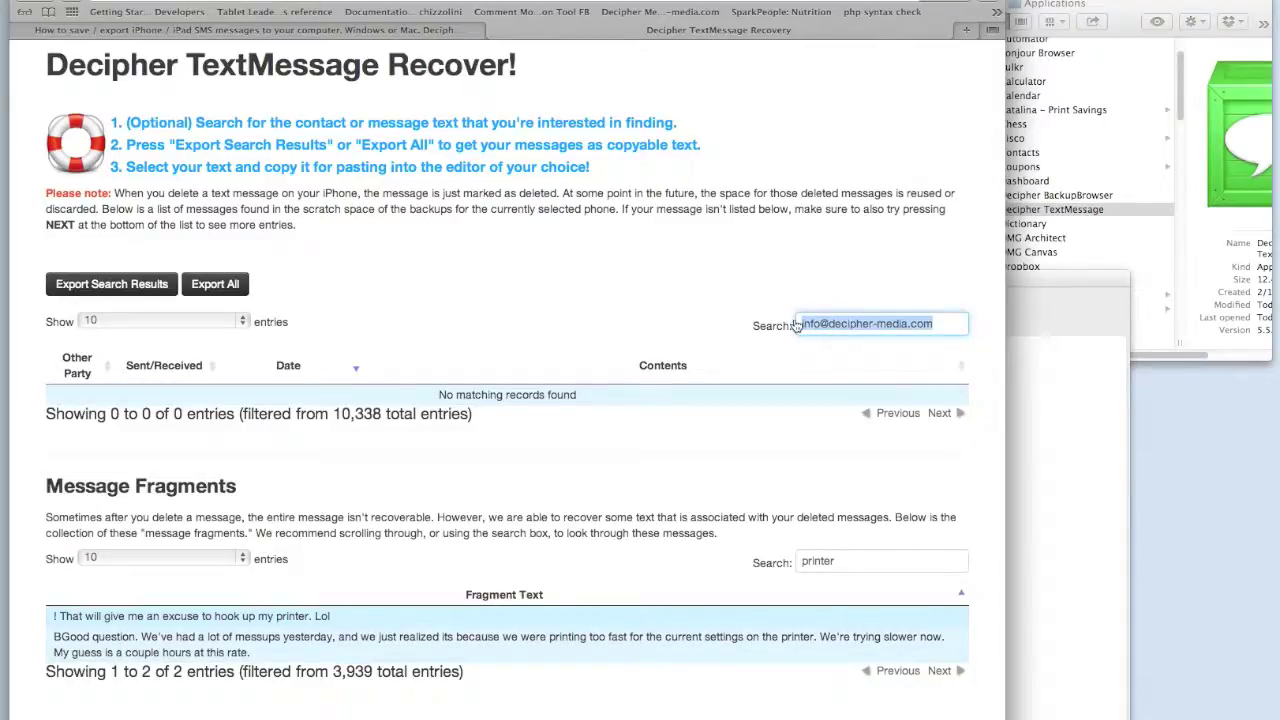